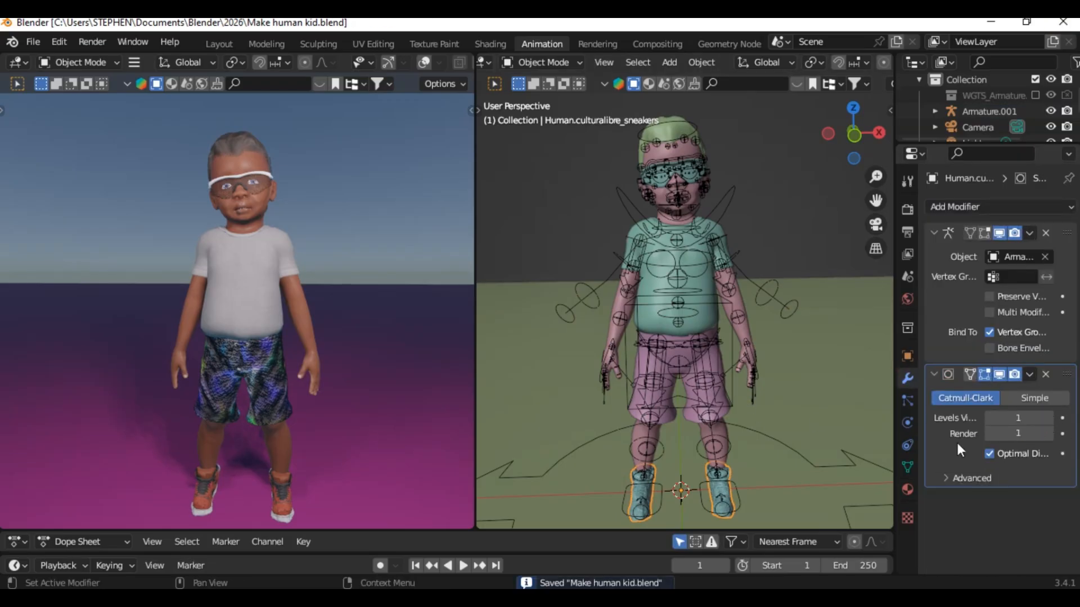
Widen the properties area beside the rigged kid's viewport and save the project file
drag(895, 417, 832, 416)
key(ctrl+s)
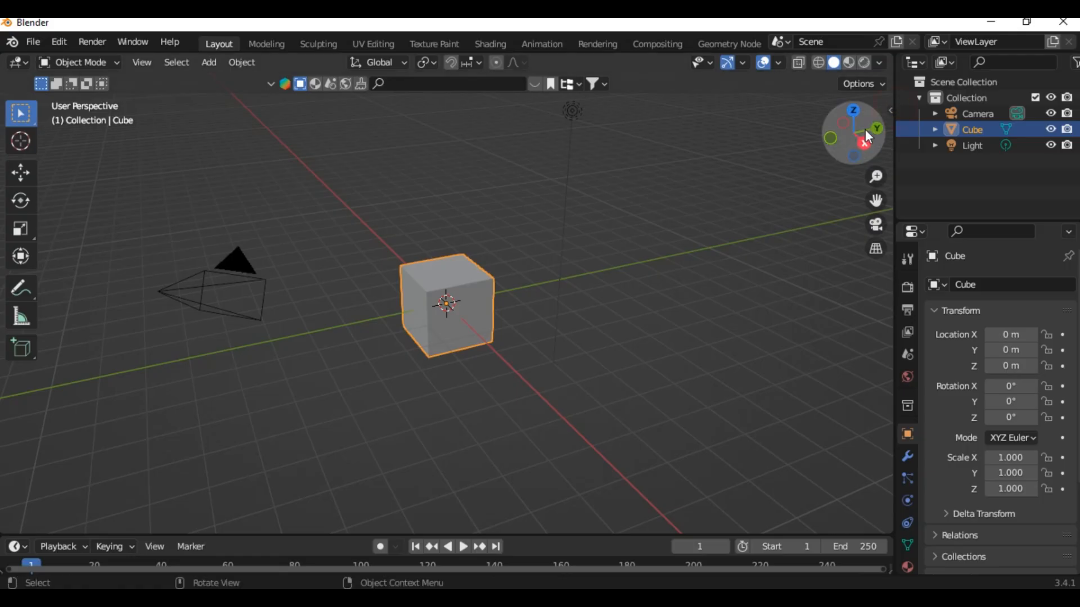
Open the MPFB v2 from-scratch settings for a new human and set the gender to Male
click(887, 106)
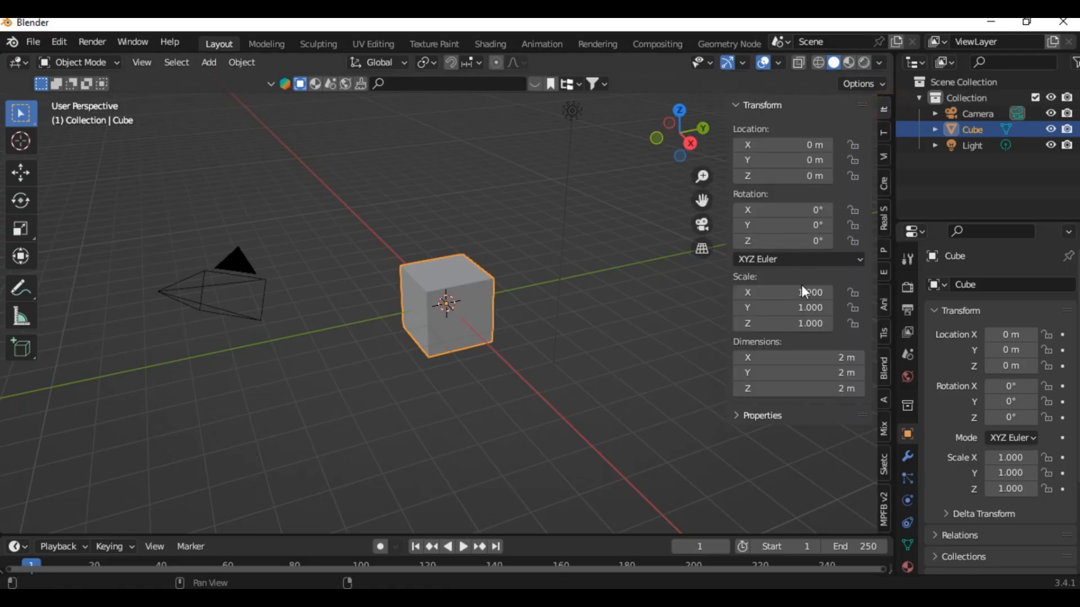
click(886, 513)
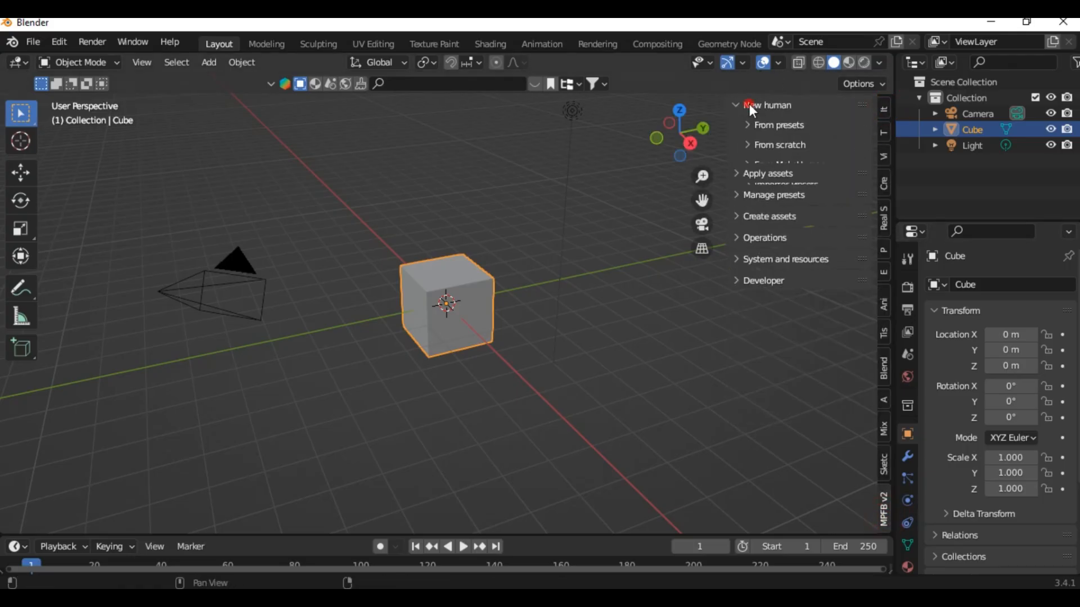
click(765, 144)
click(791, 193)
click(801, 230)
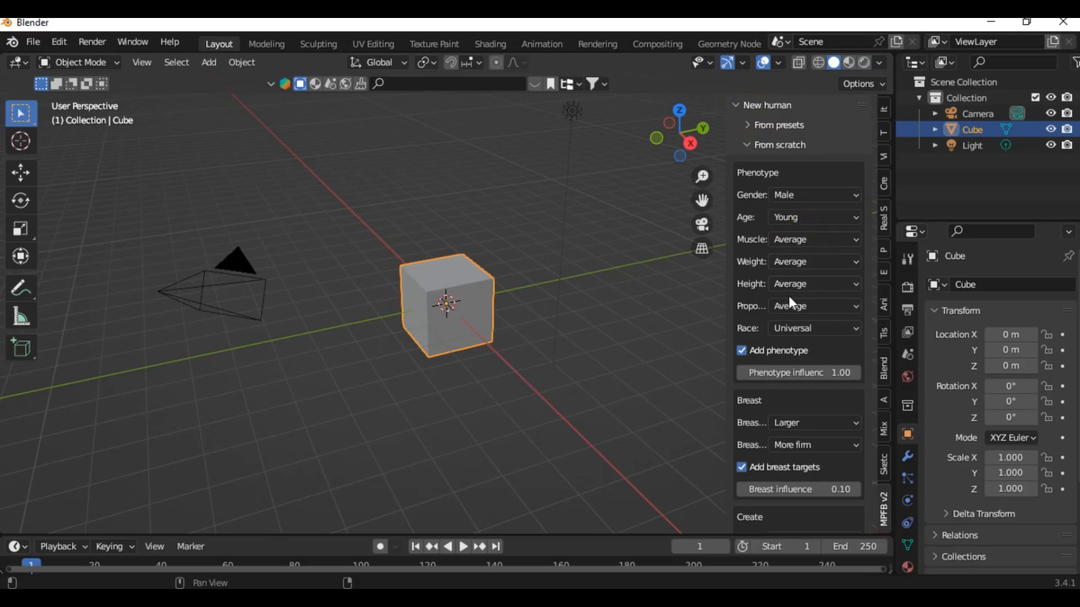
Set the new human's age to Baby and race to African
click(794, 221)
click(784, 285)
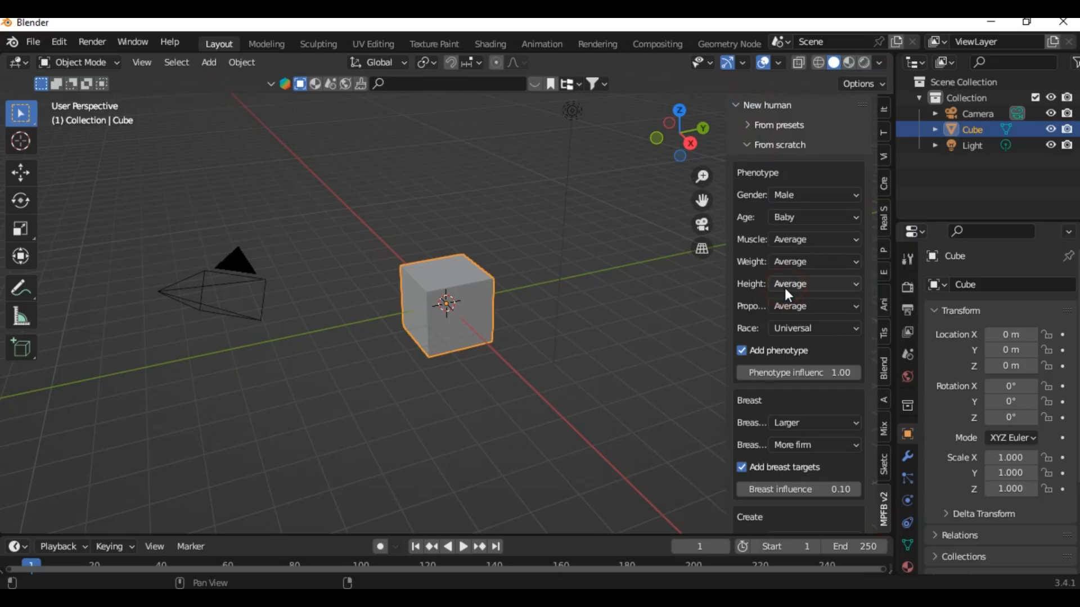
click(798, 330)
click(797, 362)
Turn off adding breast targets and create the human
mouse_move(495, 225)
middle_down()
mouse_move(467, 211)
mouse_move(506, 231)
middle_up()
scroll(799, 484, down, 6)
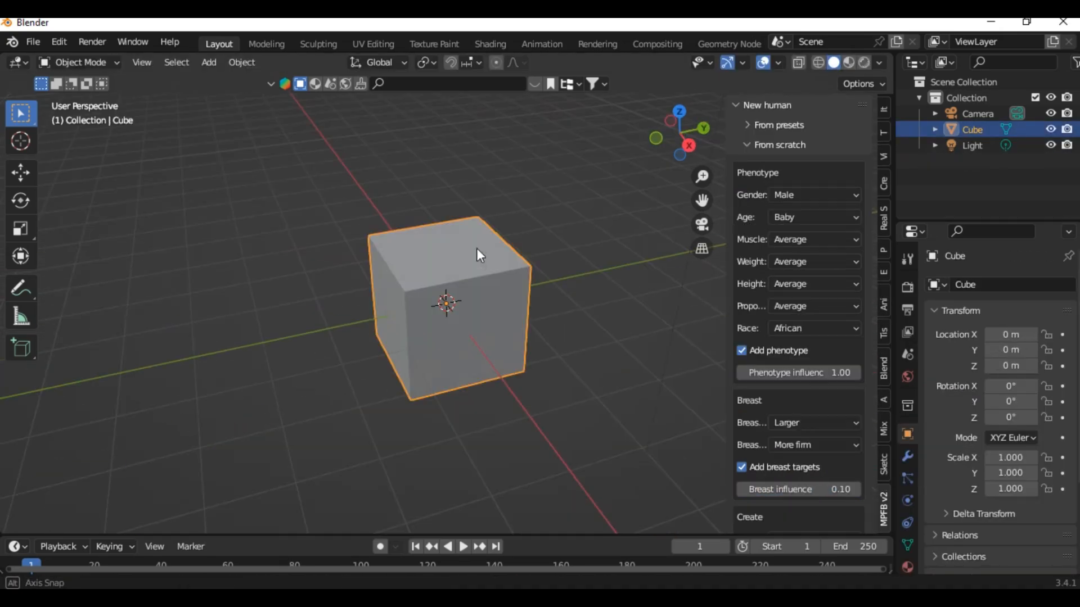
scroll(802, 421, down, 10)
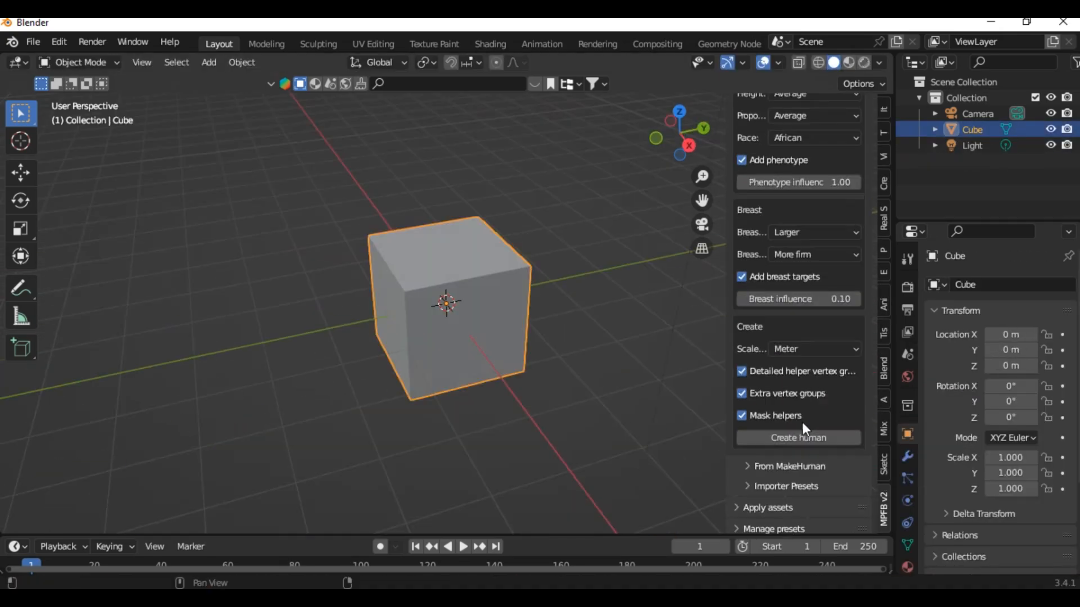
scroll(802, 422, up, 2)
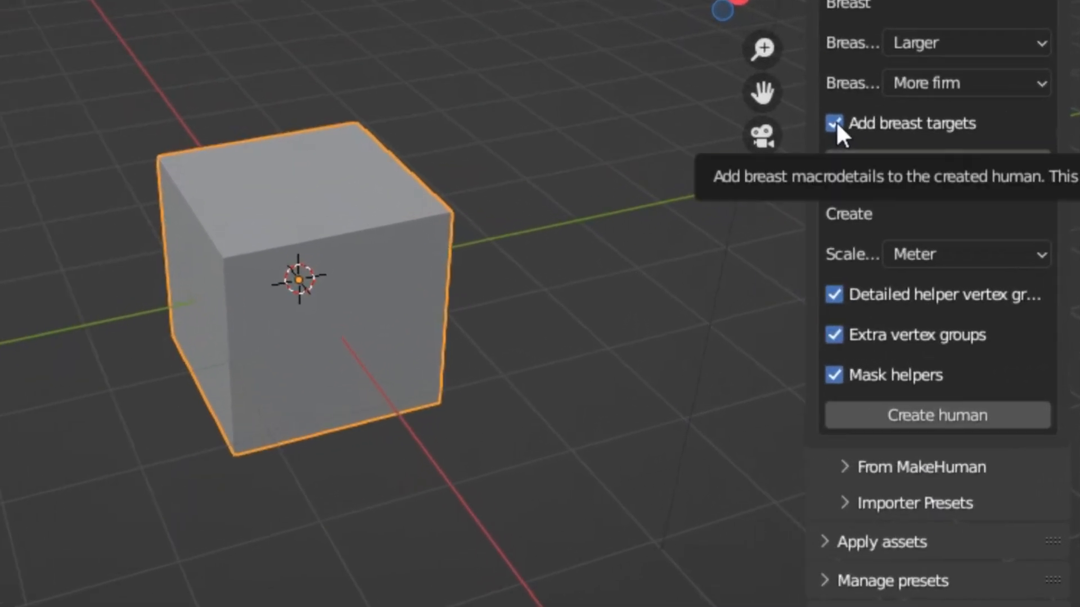
click(834, 296)
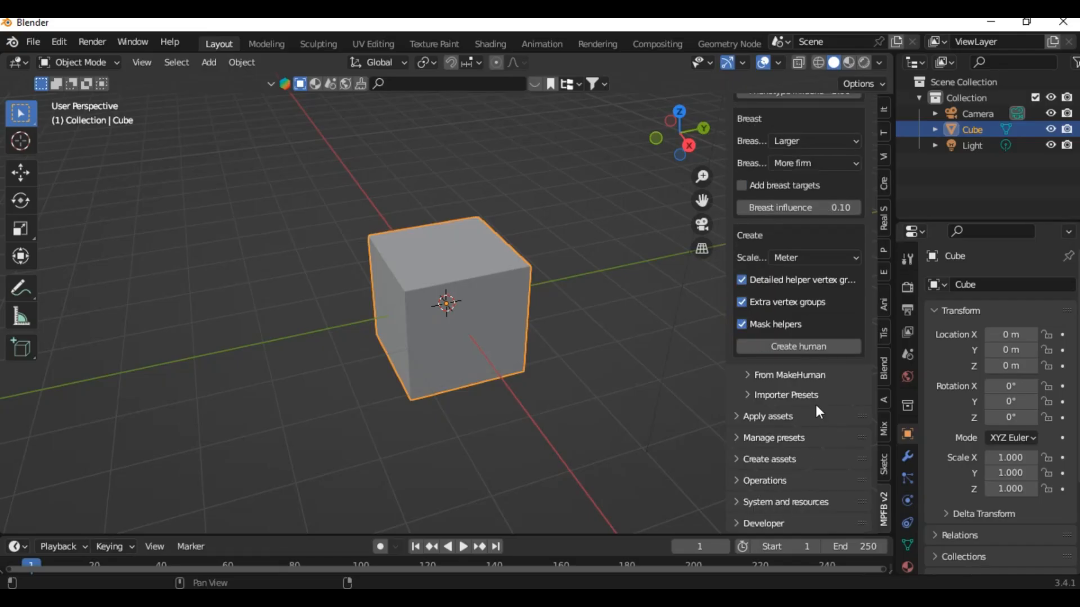
click(813, 351)
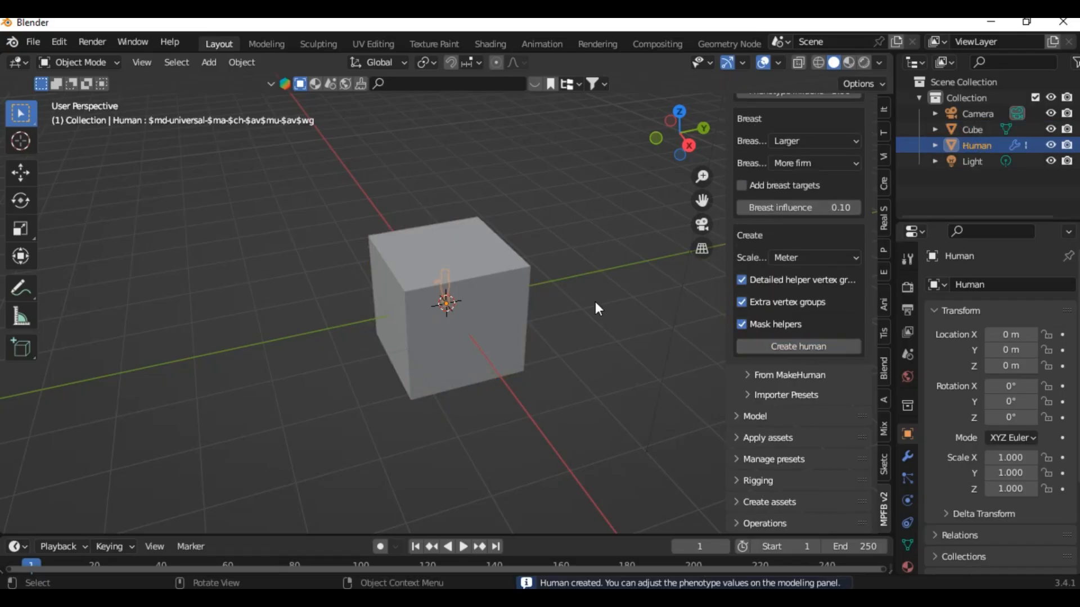
Lower the default cube along Z to about -0.5 m so that the baby's head is exposed
middle_drag(596, 306, 468, 258)
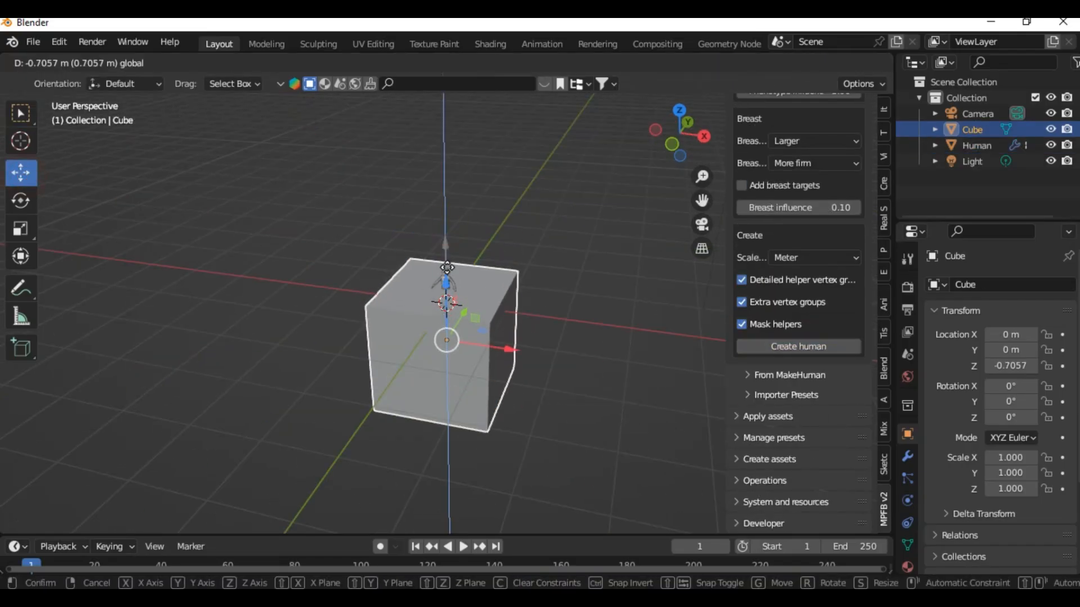
click(444, 255)
scroll(484, 219, up, 8)
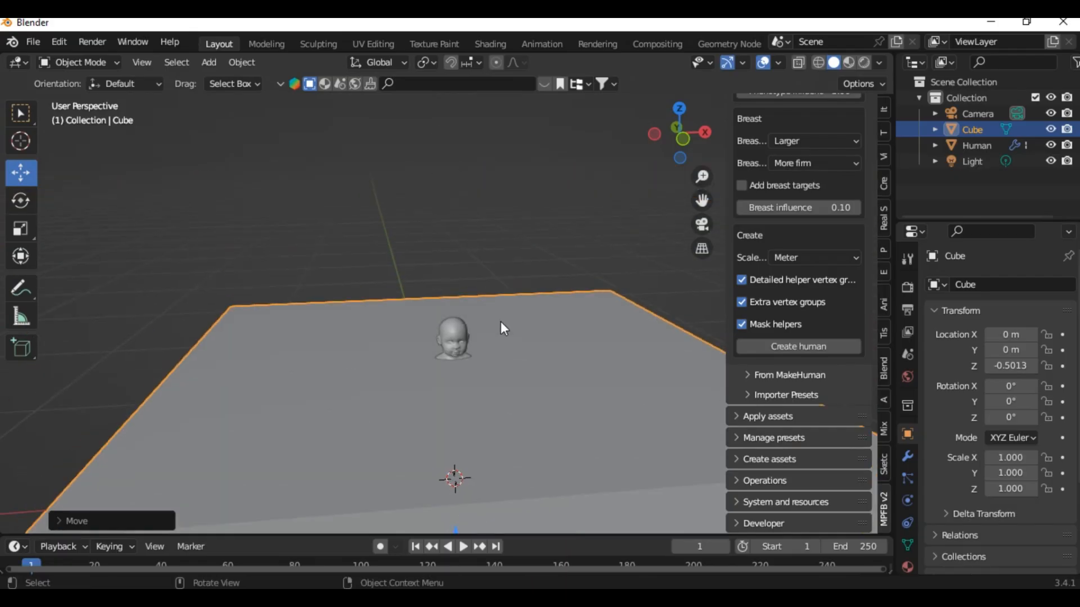
Select the human and review the phenotype settings and body-part categories for modelling it
scroll(829, 264, up, 10)
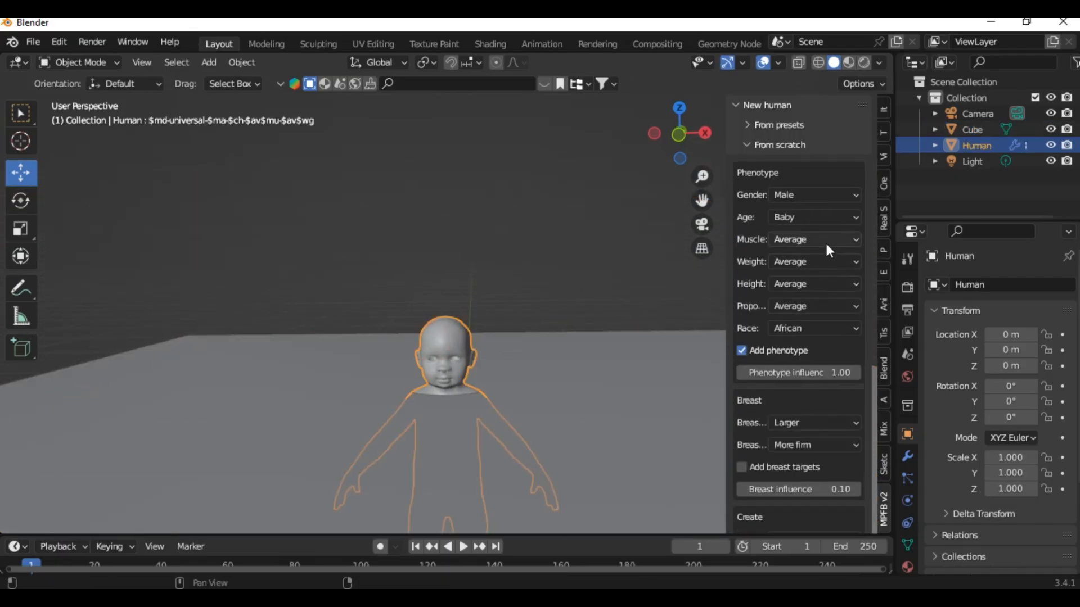
scroll(818, 269, down, 12)
click(776, 373)
scroll(775, 309, down, 10)
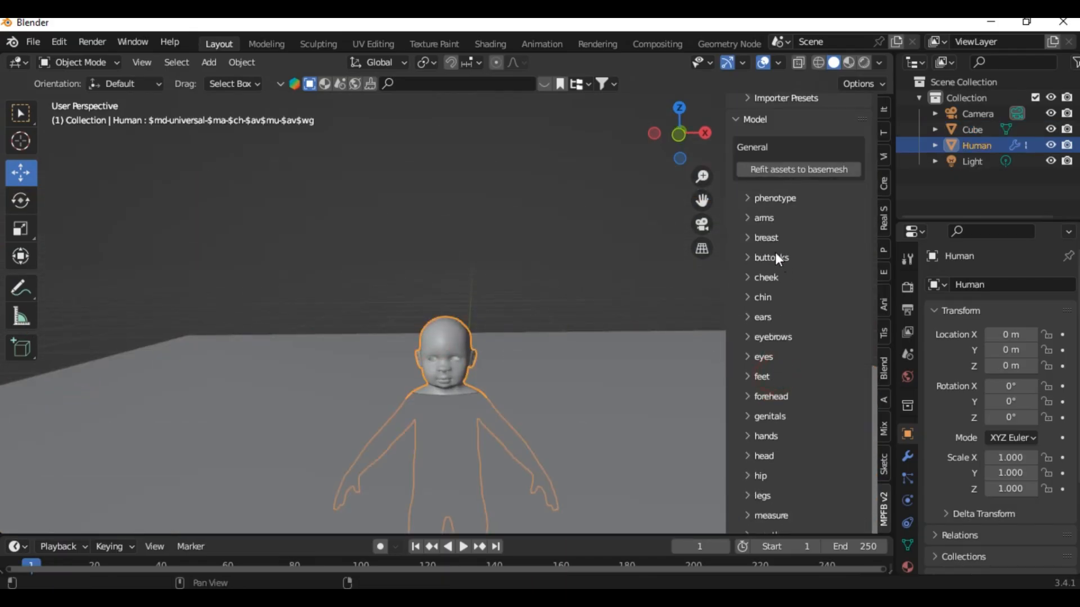
click(764, 204)
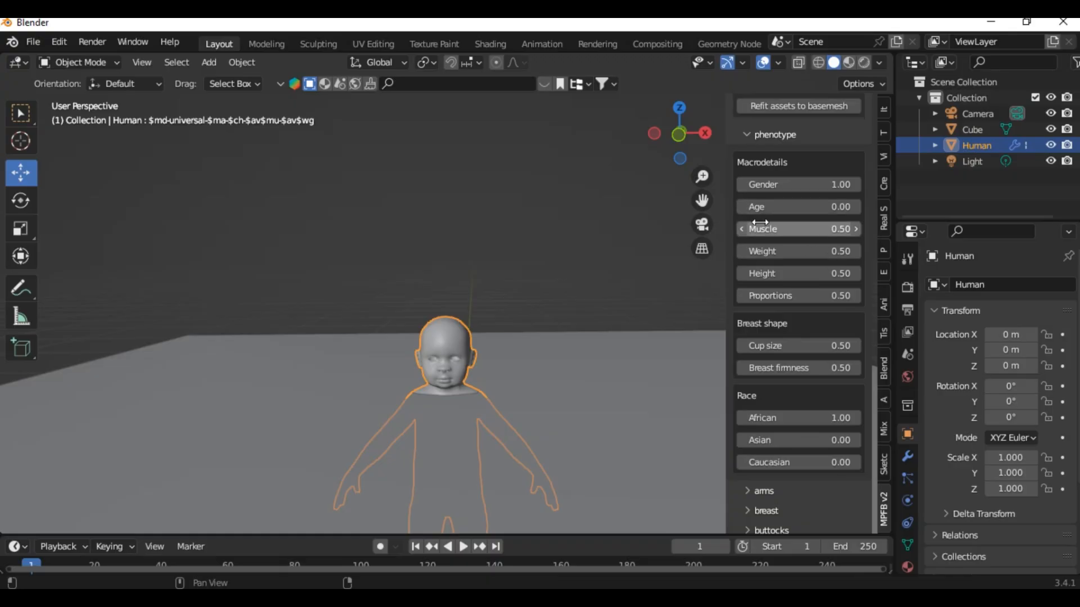
scroll(760, 223, down, 2)
scroll(760, 223, down, 10)
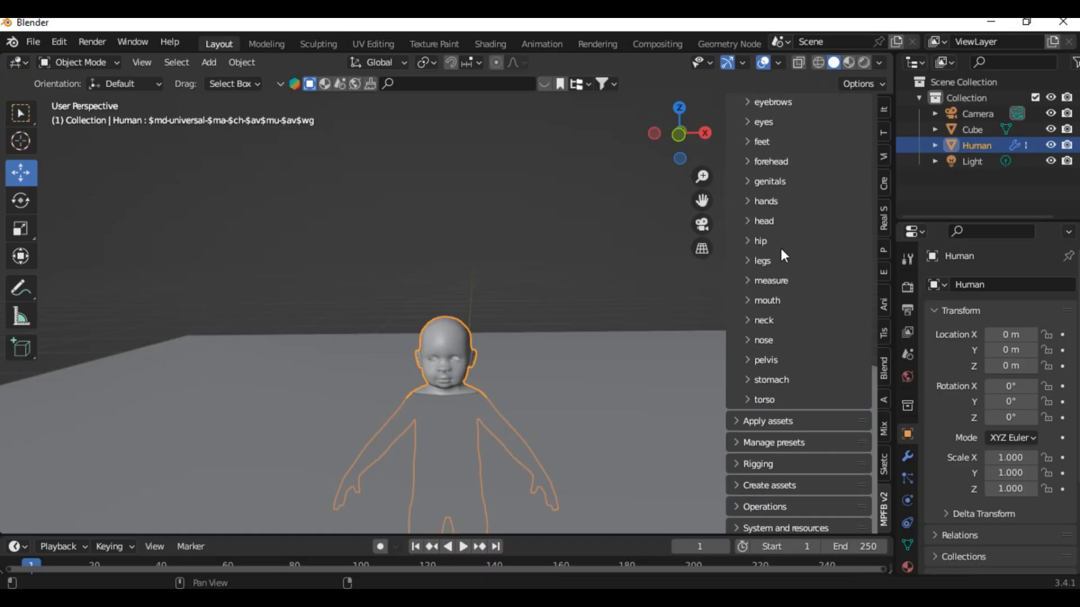
Shape the human's forehead with temple at 0.21, vertical scale at 0.15 and backward-forward shift at about -0.09
click(770, 161)
middle_drag(563, 337, 101, 362)
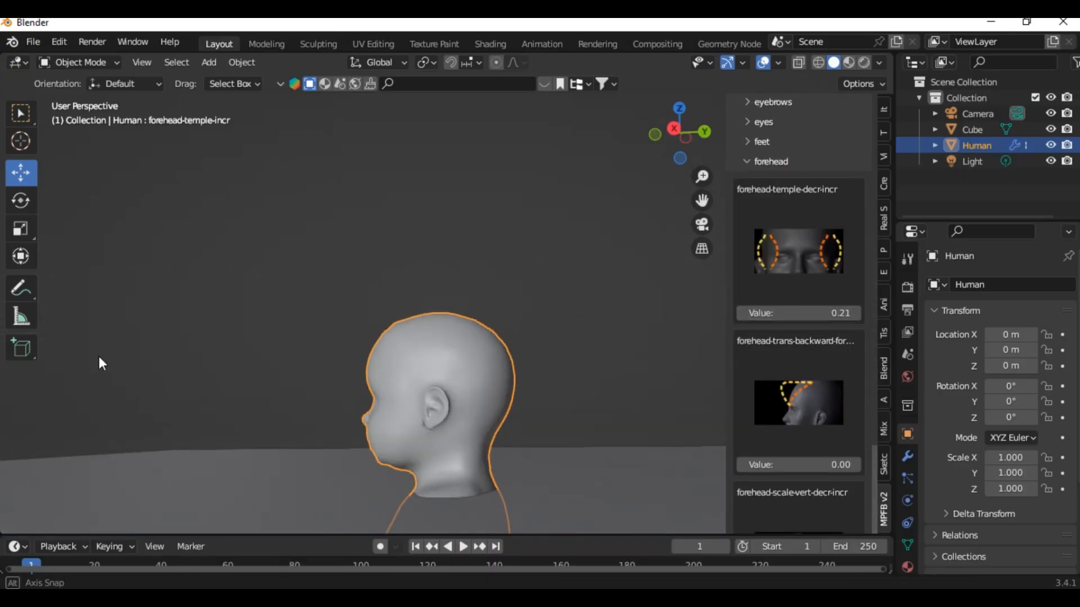
scroll(782, 431, down, 12)
scroll(778, 354, up, 14)
scroll(778, 354, down, 5)
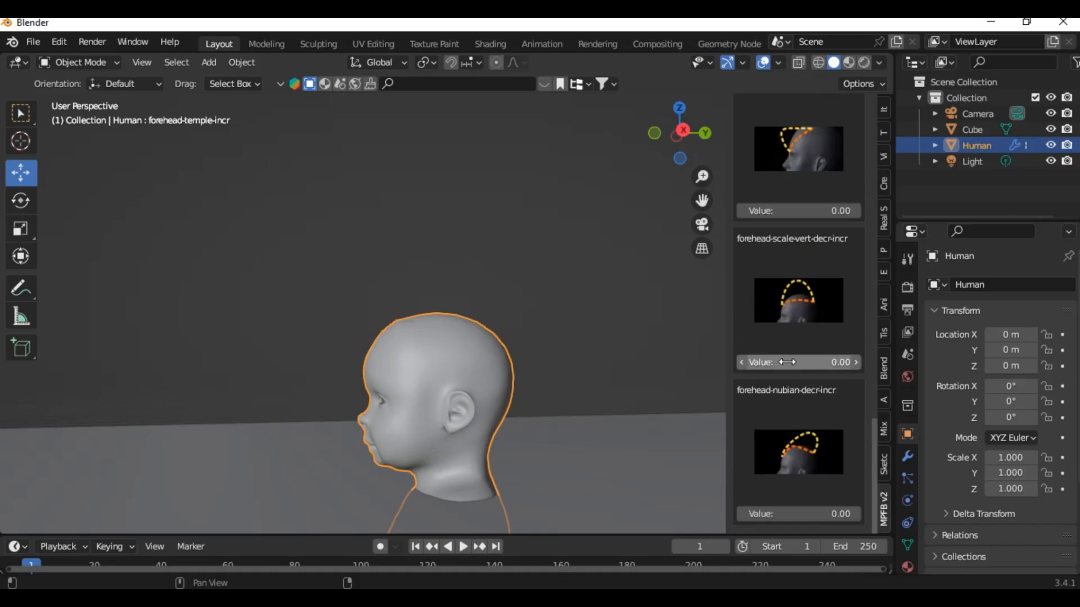
drag(788, 362, 808, 362)
scroll(787, 348, up, 2)
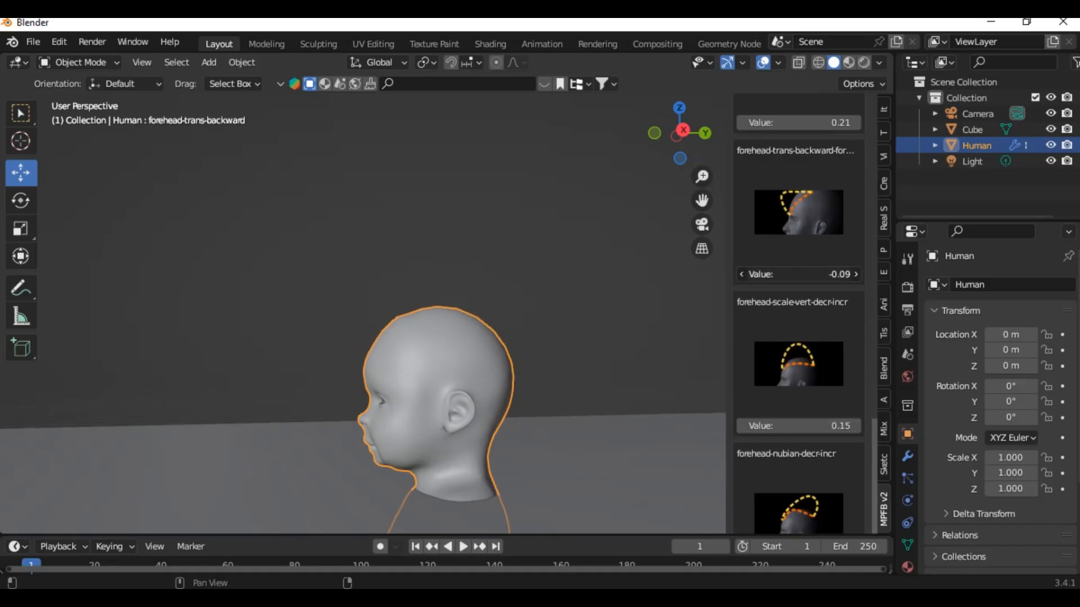
Reduce the human's cheek volume on both sides, setting the left cheek to -0.15
scroll(767, 299, up, 10)
click(766, 202)
middle_drag(394, 312, 647, 360)
scroll(773, 313, down, 5)
scroll(798, 282, down, 3)
drag(810, 326, 790, 327)
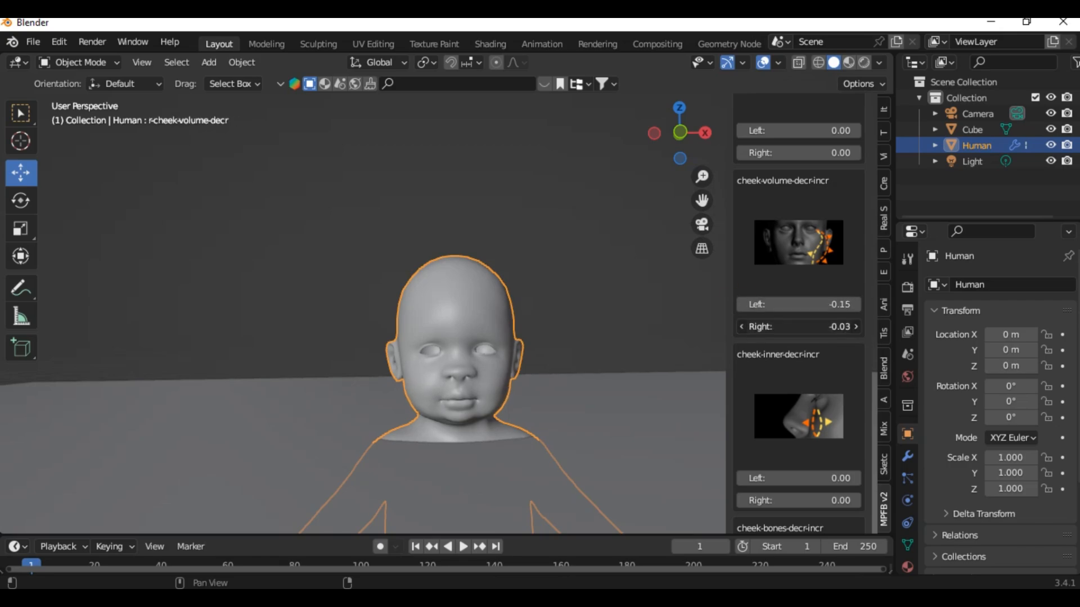
middle_drag(590, 346, 428, 339)
scroll(543, 345, up, 4)
scroll(543, 345, down, 5)
scroll(787, 327, up, 10)
Try a head-angle-in-out value of about 0.24 in the head shape settings and undo it
click(766, 390)
scroll(762, 399, down, 3)
click(763, 415)
scroll(764, 406, down, 6)
click(766, 284)
scroll(766, 284, down, 3)
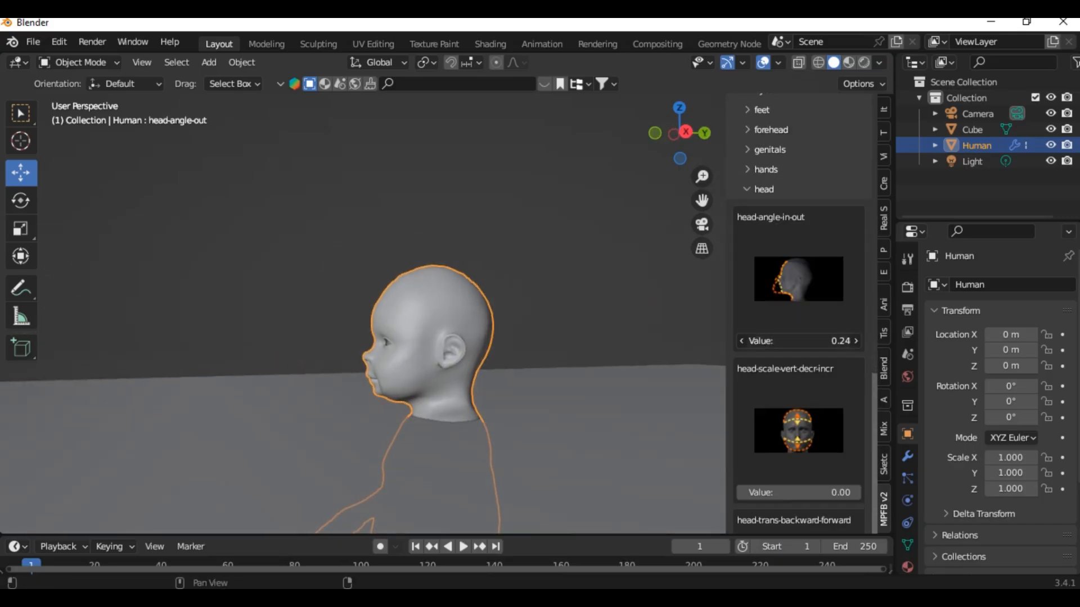
key(ctrl+z)
Increase the head's vertical scale and set the head-fat value to -0.36
scroll(799, 334, down, 6)
middle_drag(539, 326, 675, 325)
scroll(810, 366, down, 15)
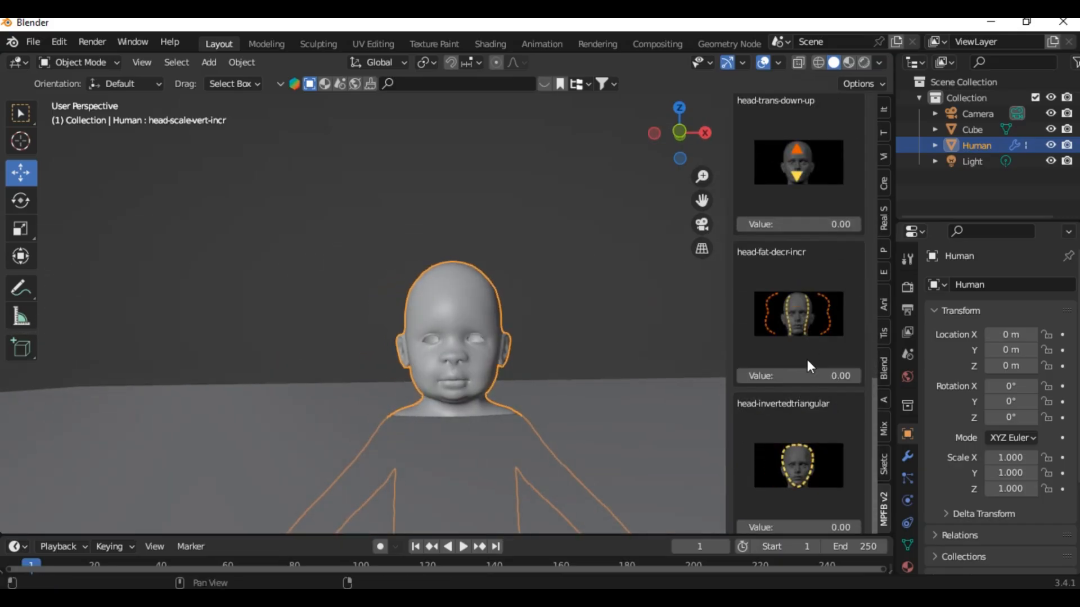
drag(798, 375, 805, 376)
scroll(802, 408, down, 8)
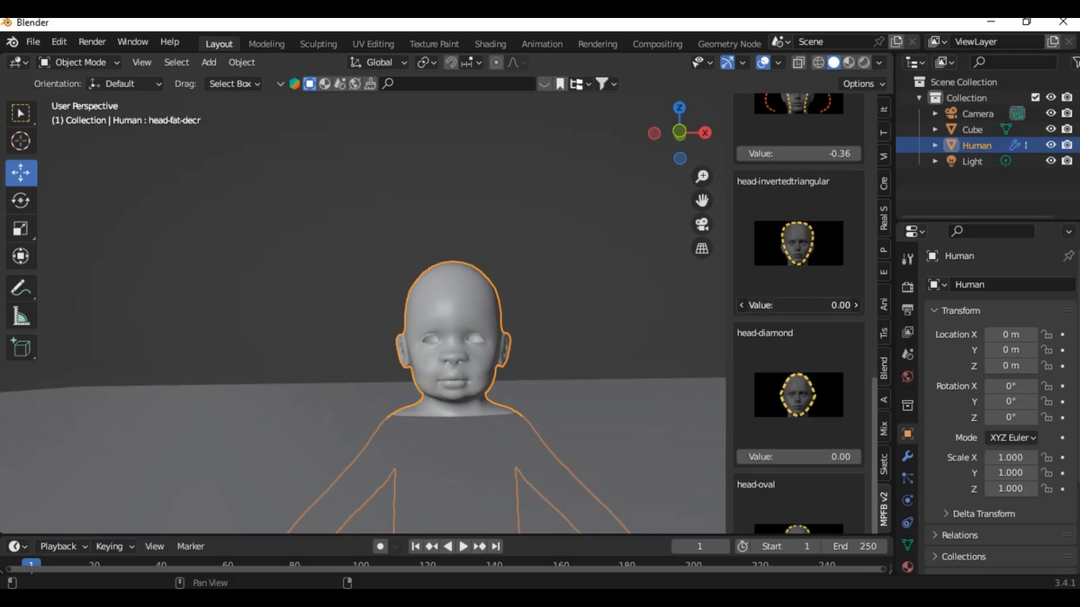
Add a slight head-invertedtriangular shape to the human's head
scroll(784, 401, down, 20)
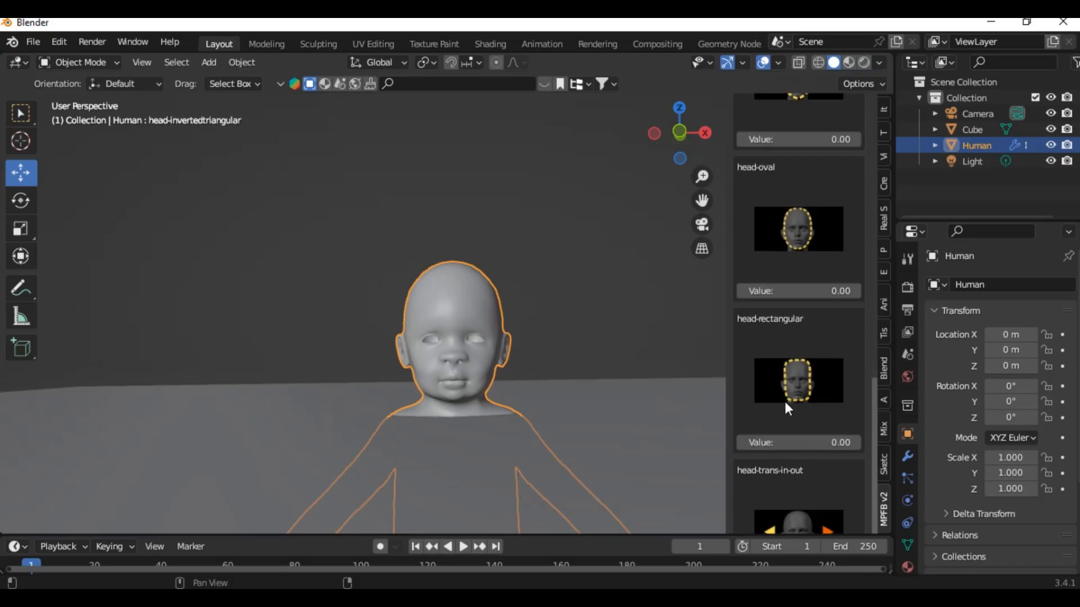
drag(798, 319, 801, 318)
scroll(781, 424, down, 14)
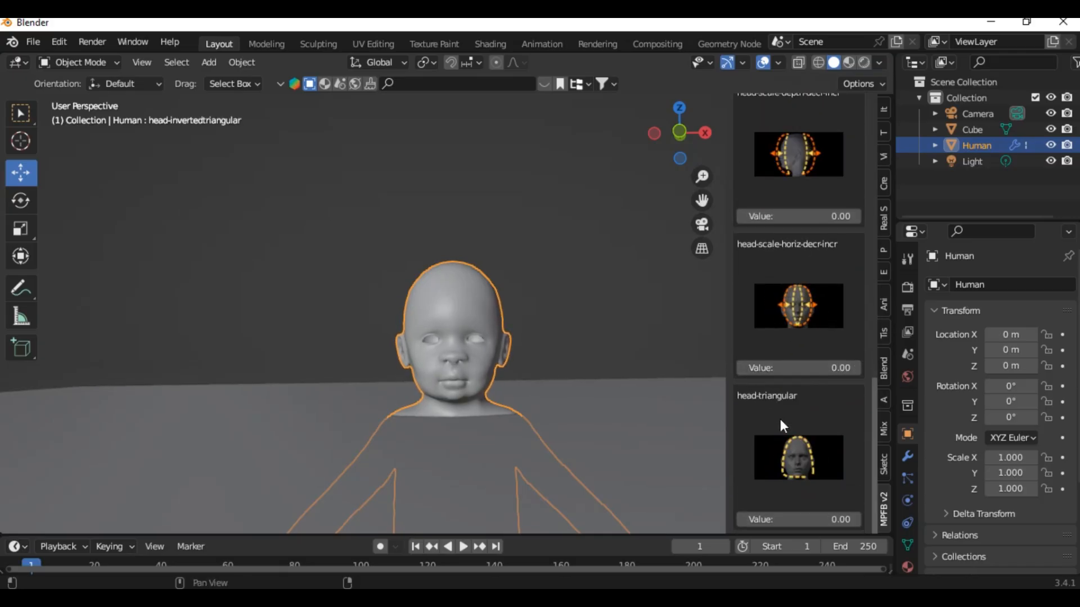
middle_drag(604, 318, 579, 331)
Add a Rigify meta rig to the human with MPFB's rigging tools
scroll(844, 417, down, 17)
scroll(811, 387, up, 20)
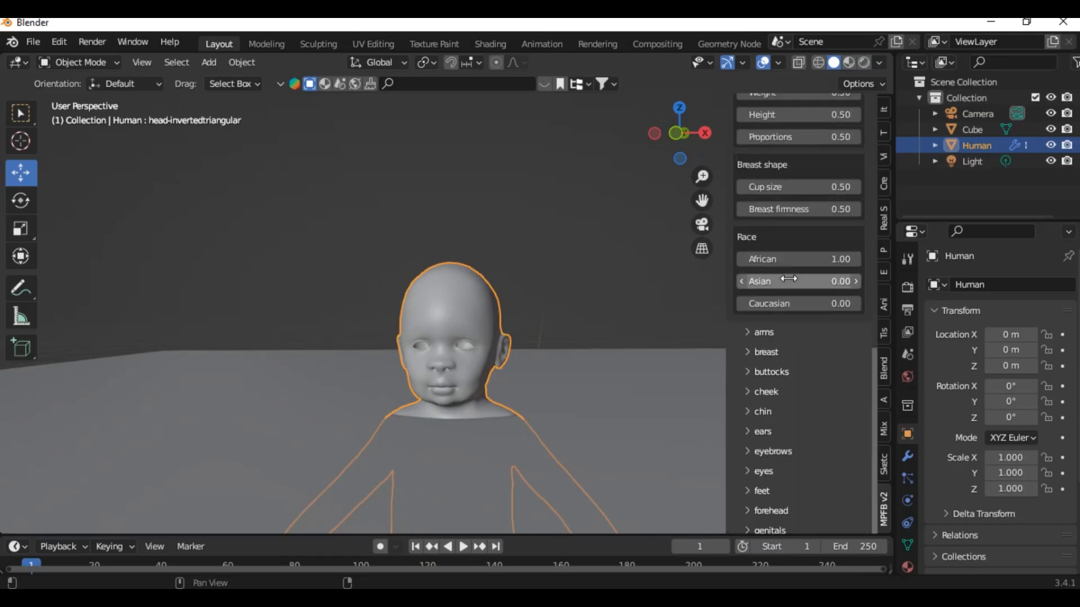
scroll(785, 336, down, 2)
click(785, 348)
click(764, 439)
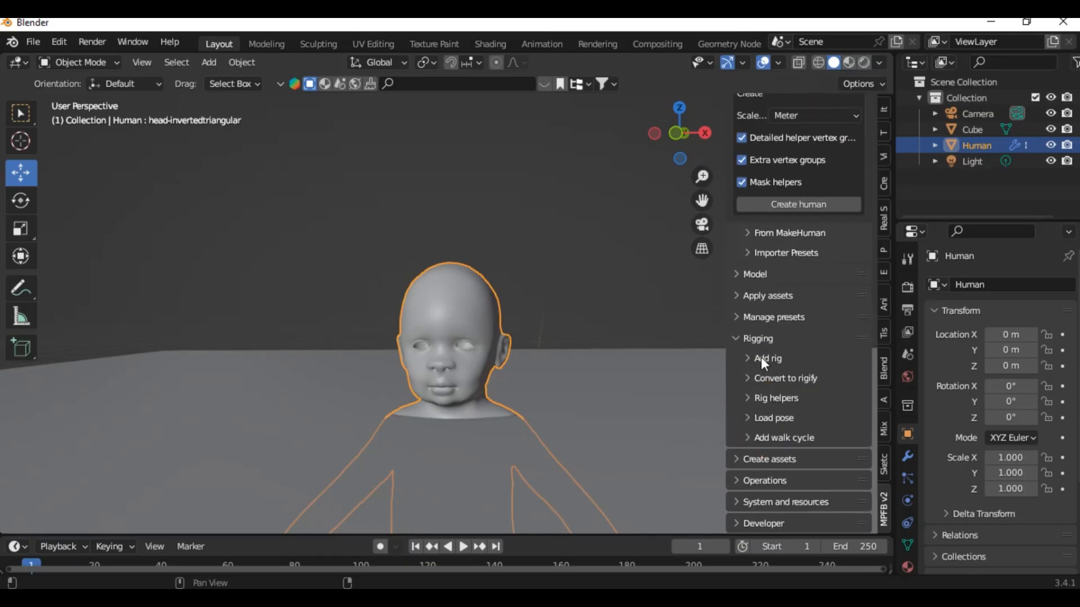
scroll(794, 287, down, 10)
click(791, 349)
scroll(515, 244, up, 5)
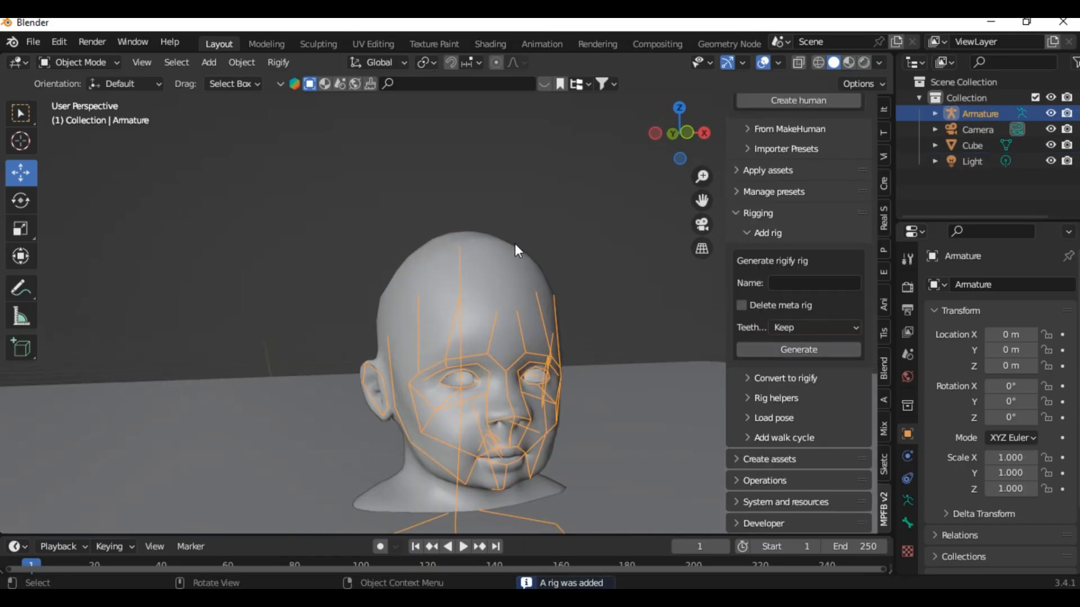
Show the viewport in Material Preview and load a dark brown skin from the Skins library onto the human
scroll(785, 377, up, 5)
click(776, 295)
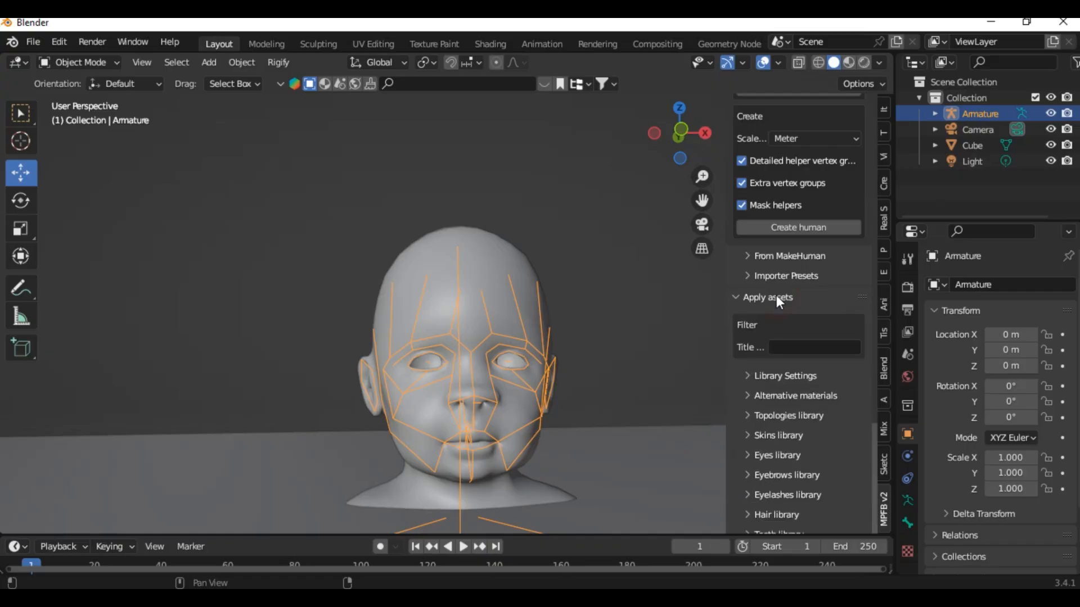
scroll(776, 307, down, 5)
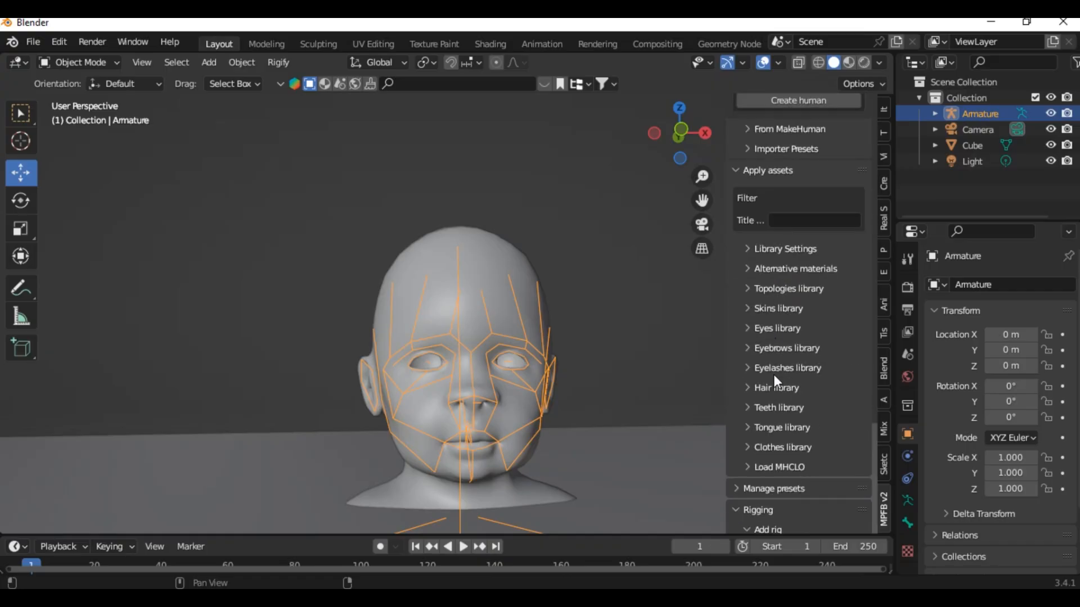
click(778, 309)
click(849, 63)
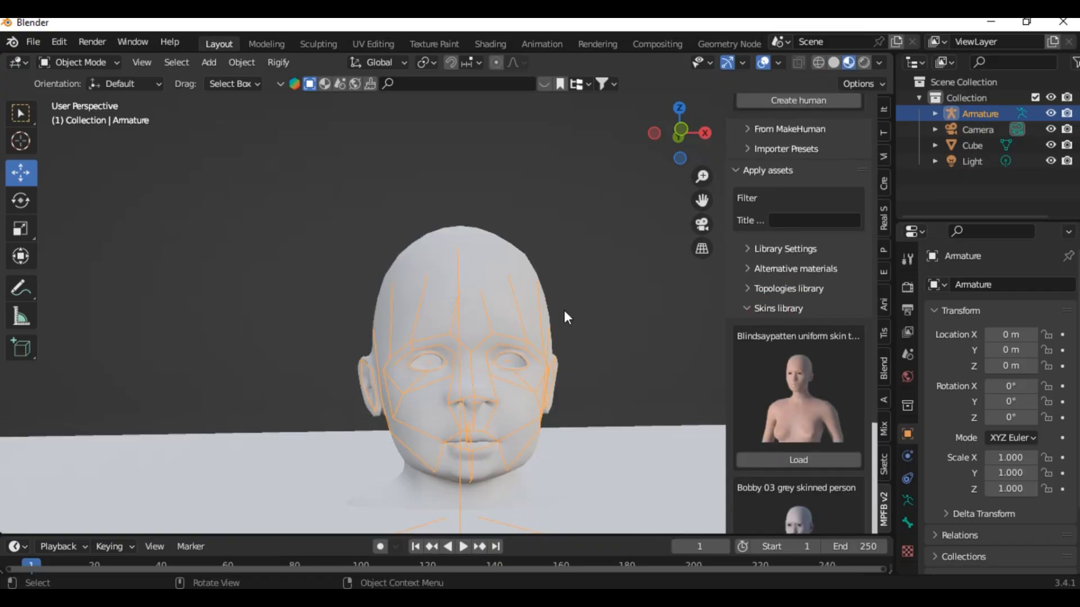
scroll(562, 308, up, 1)
scroll(811, 390, down, 10)
click(812, 390)
scroll(790, 423, down, 5)
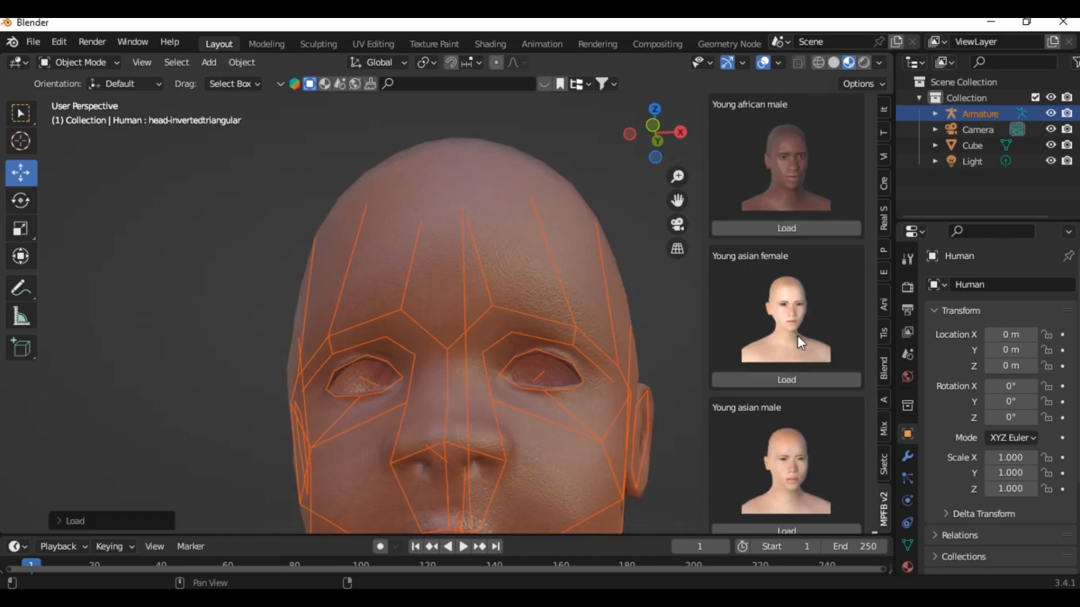
Load blue eyes onto the human from the Eyes library
middle_drag(569, 265, 610, 292)
scroll(610, 292, down, 6)
drag(871, 506, 871, 112)
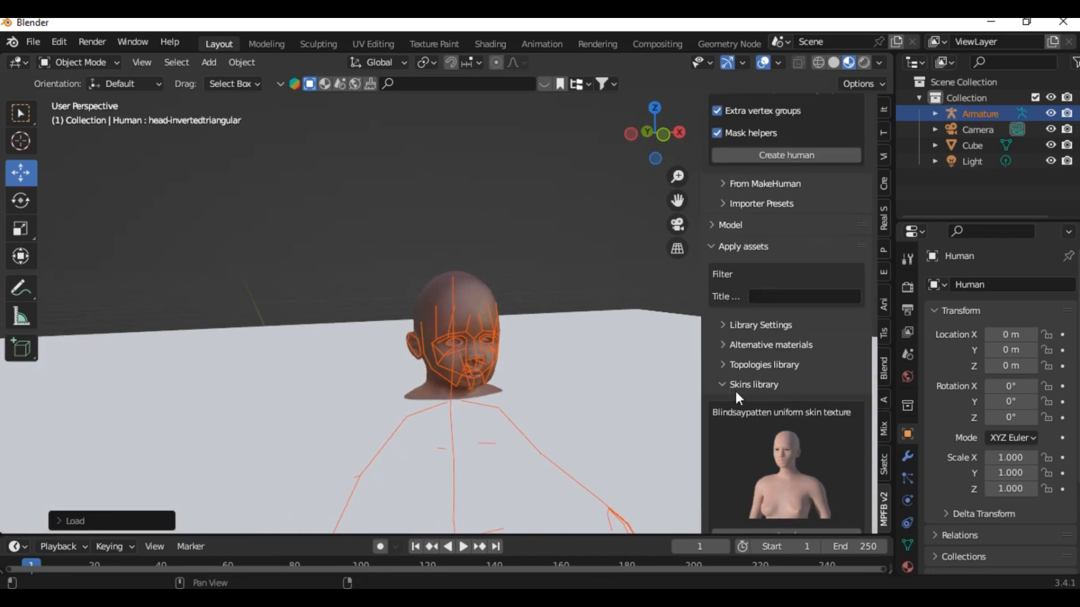
click(734, 387)
click(736, 405)
scroll(744, 269, down, 3)
click(740, 245)
scroll(740, 245, down, 2)
Load Eyebrow001 onto the human from the Eyebrows library
click(741, 201)
click(786, 353)
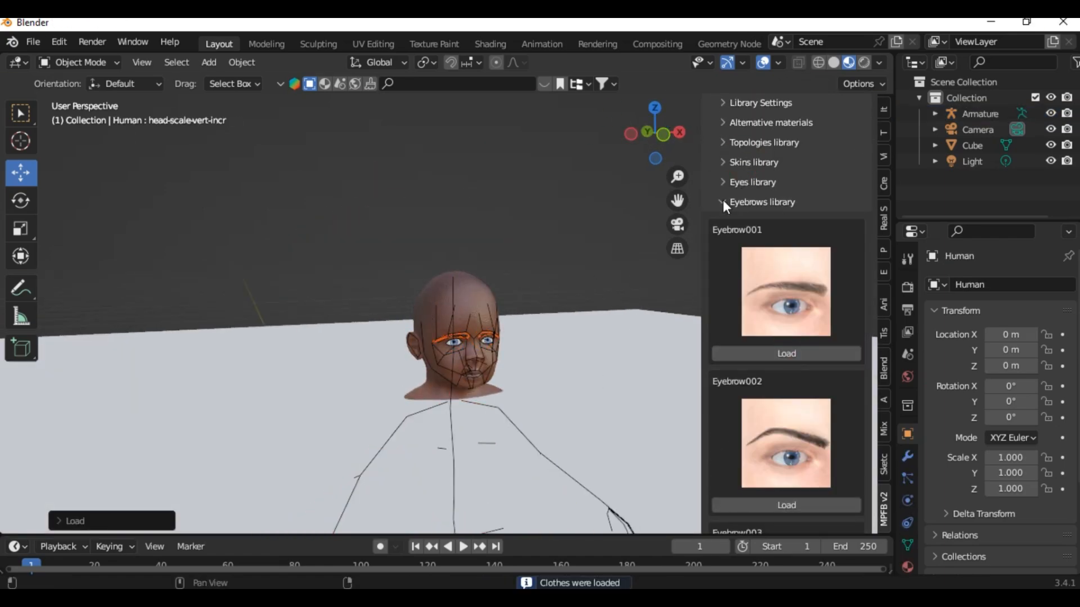
click(723, 200)
Load Culturalibre hair 02 onto the human from the Hair library
click(734, 241)
scroll(795, 423, down, 6)
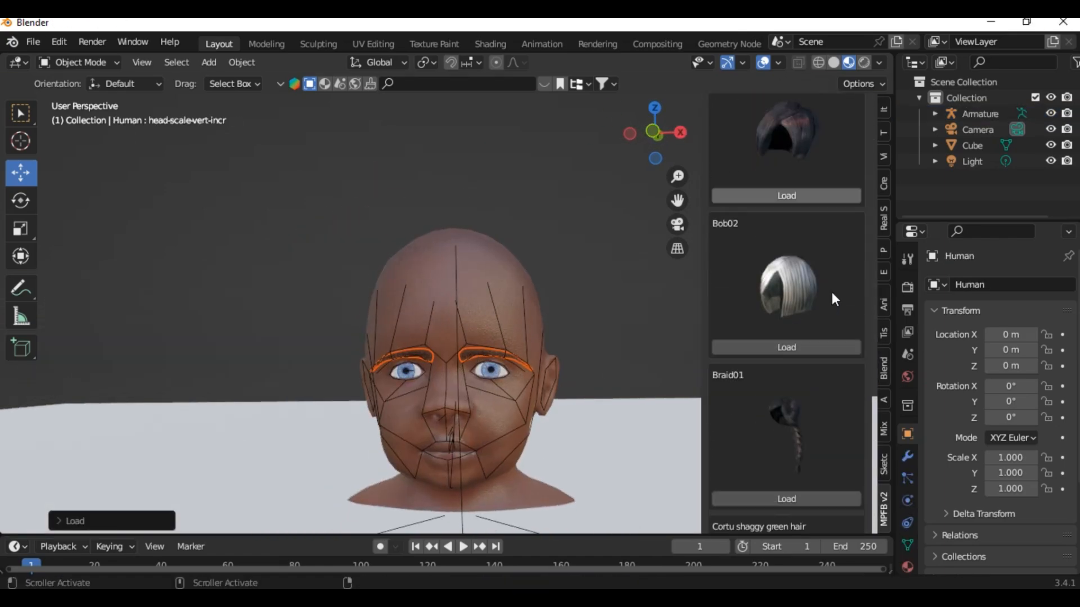
scroll(834, 298, up, 3)
click(784, 325)
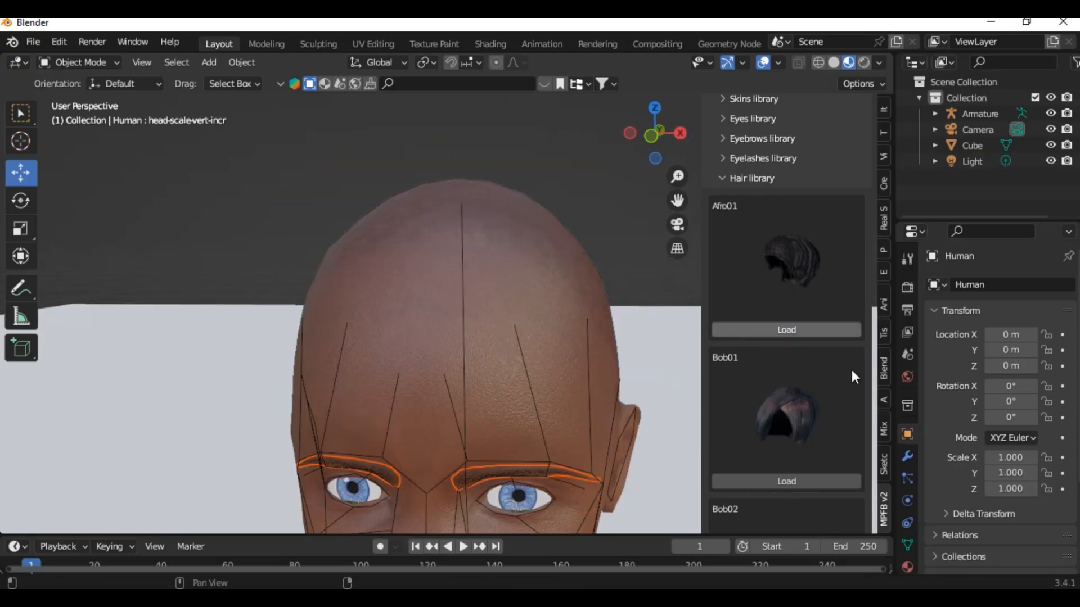
scroll(821, 364, down, 10)
click(786, 361)
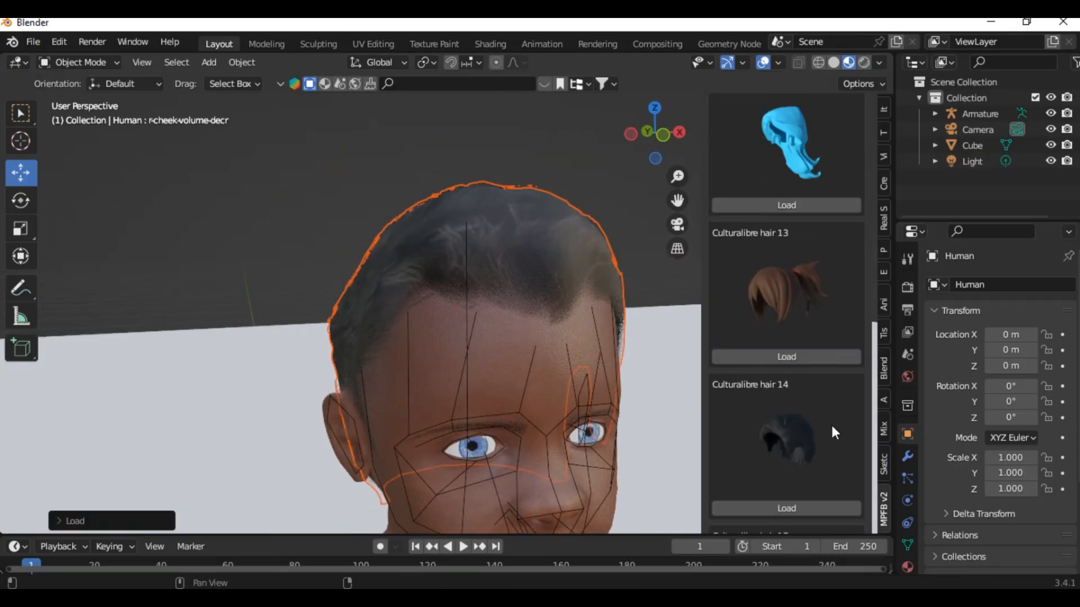
Load Tongue01 onto the human from the Tongue library and open the Clothes library
scroll(831, 423, down, 5)
drag(873, 420, 899, 113)
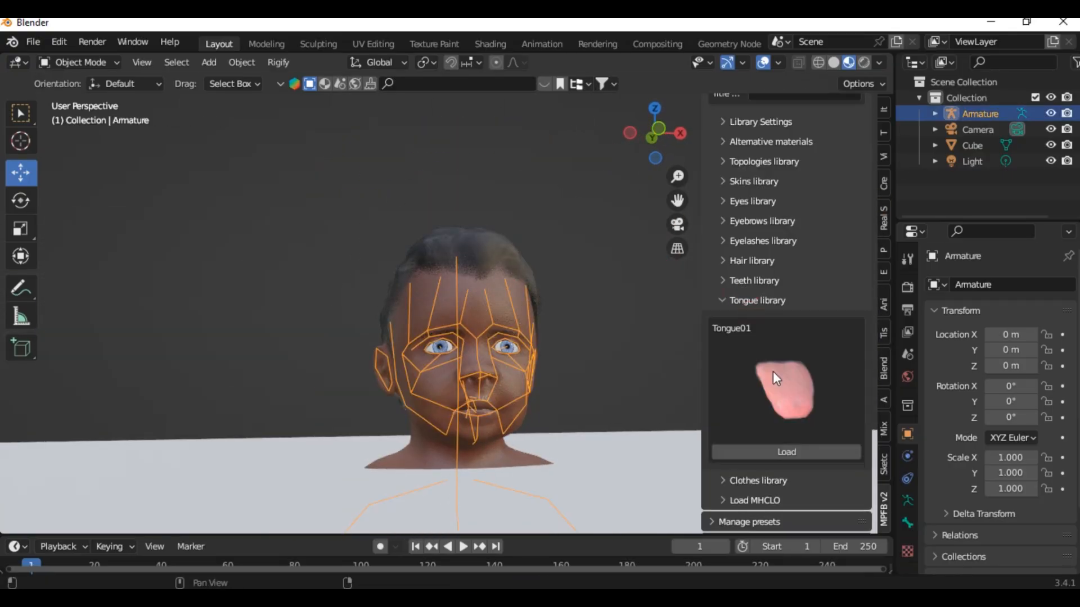
click(753, 290)
click(726, 321)
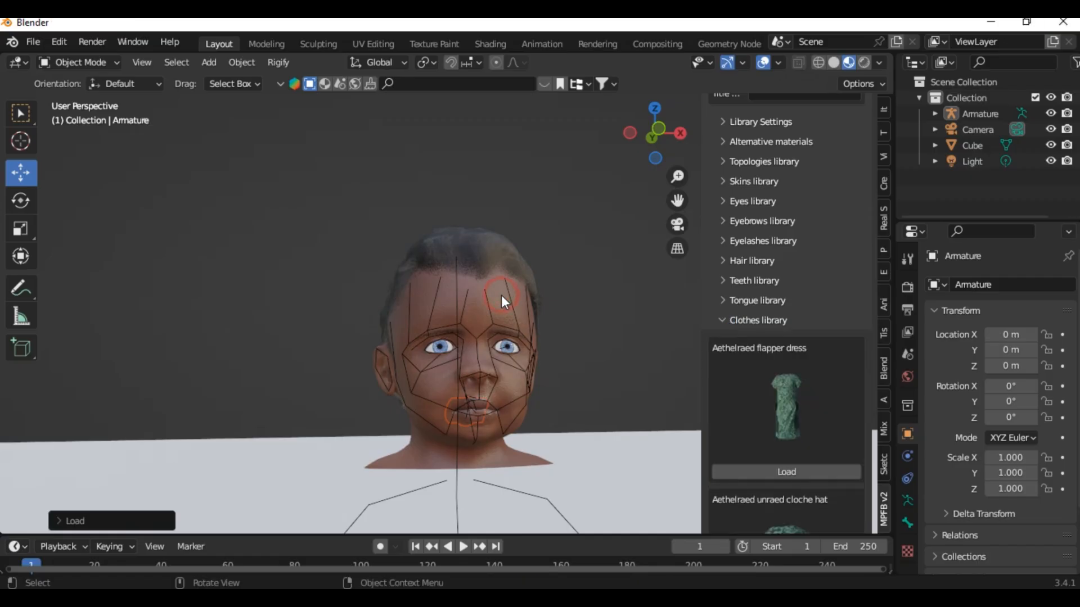
Duplicate the human body mesh and leave the copy in place
click(501, 295)
key(shift+d)
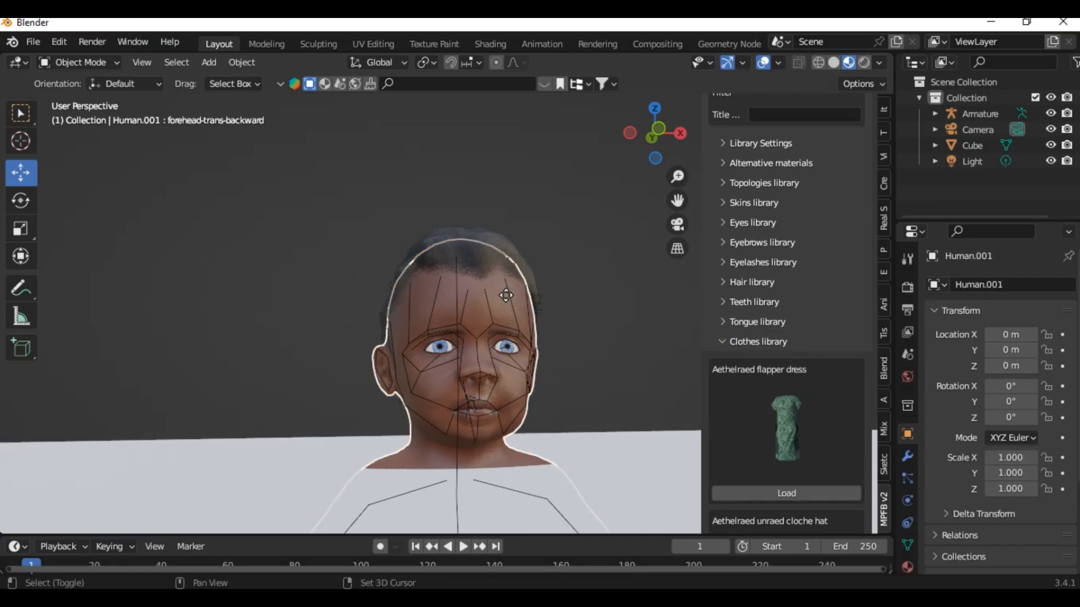
right_click(548, 284)
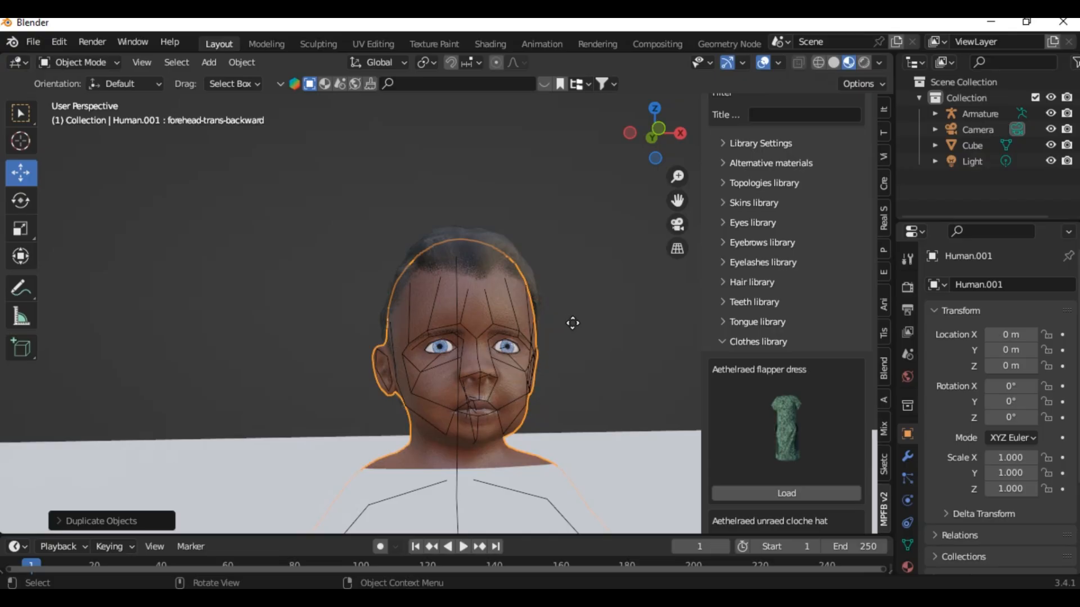
key(g)
right_click(591, 319)
Select the human and load Elvs male swim shorts1 and Culturalibre sneakers onto it from the Clothes library
scroll(815, 419, down, 15)
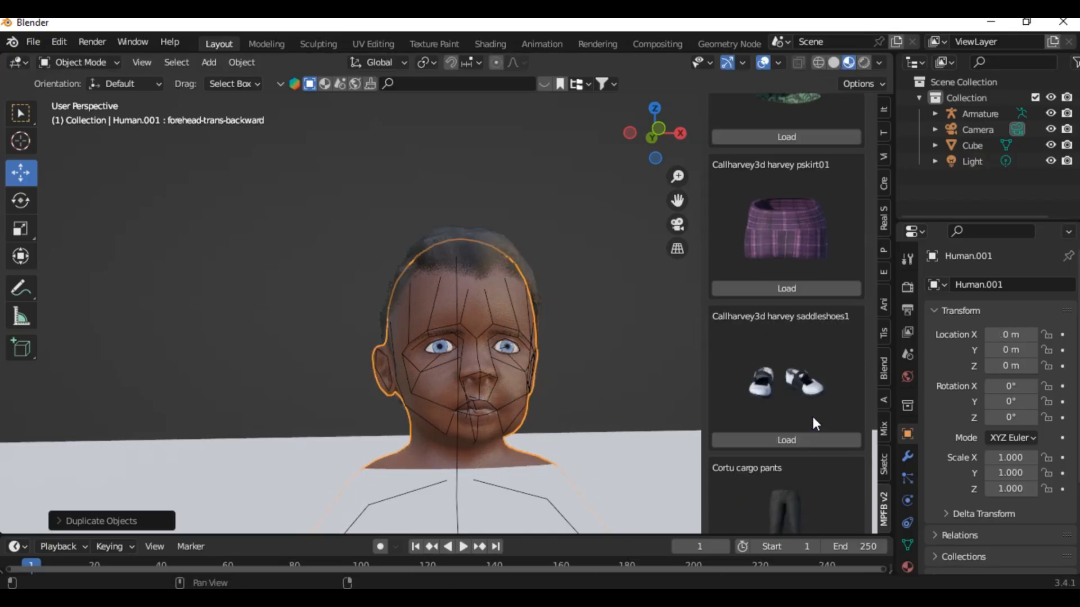
key(alt+a)
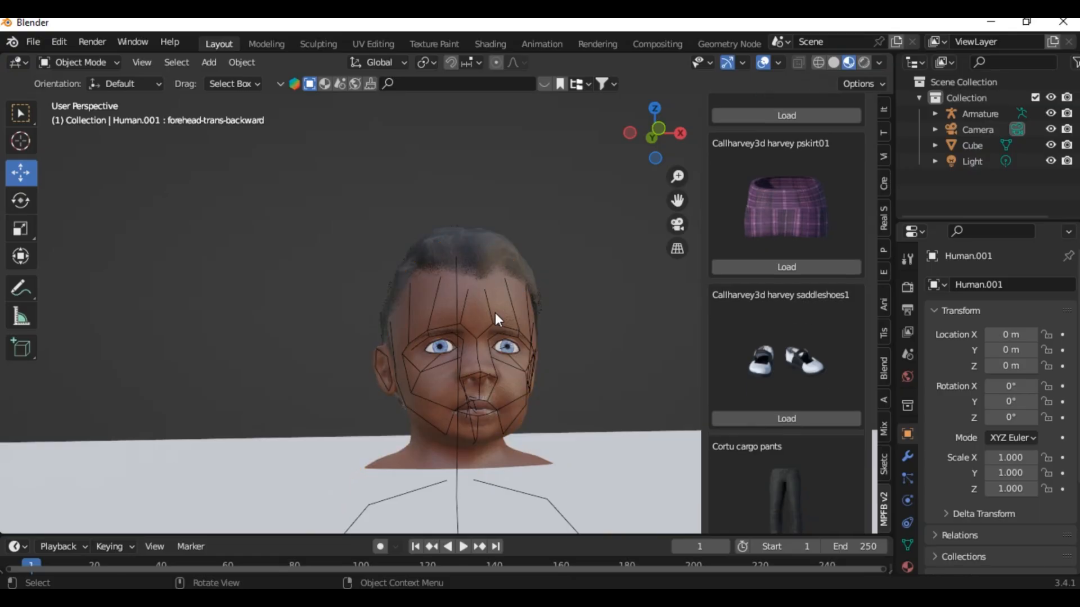
click(497, 295)
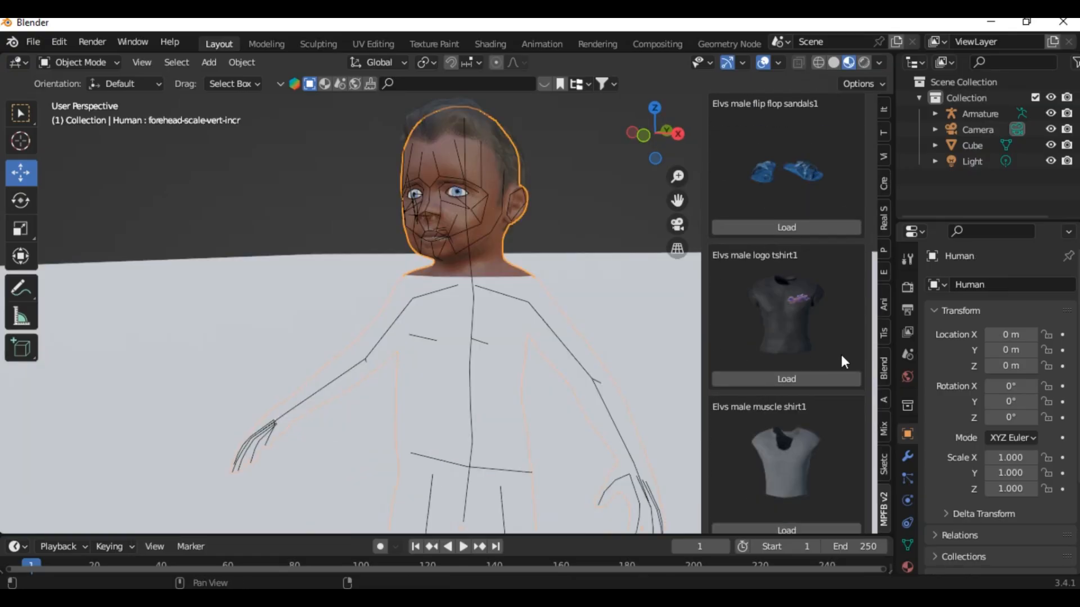
scroll(844, 360, down, 8)
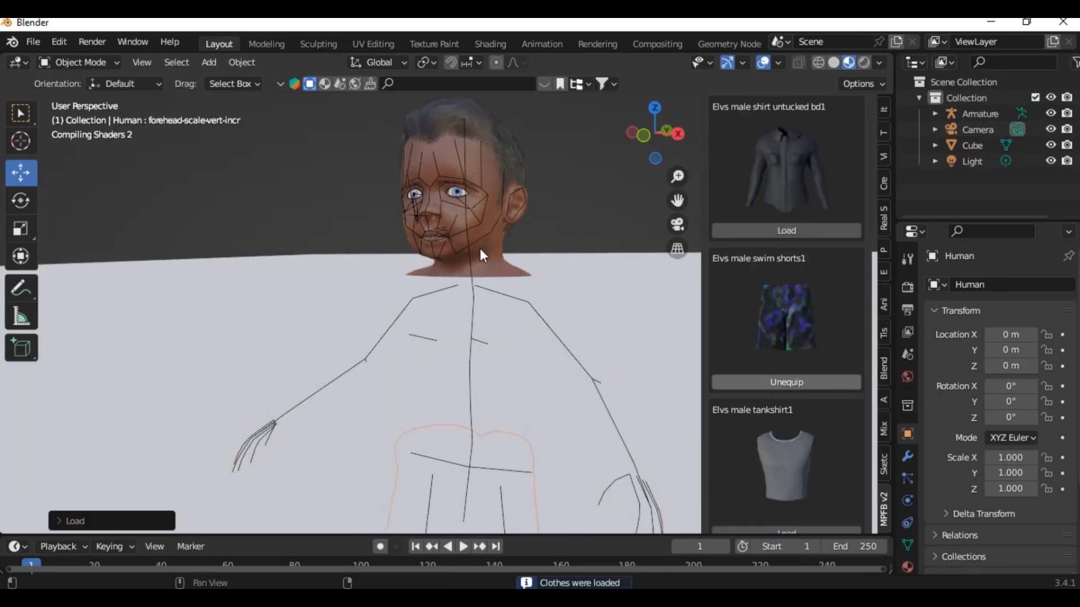
scroll(862, 310, up, 10)
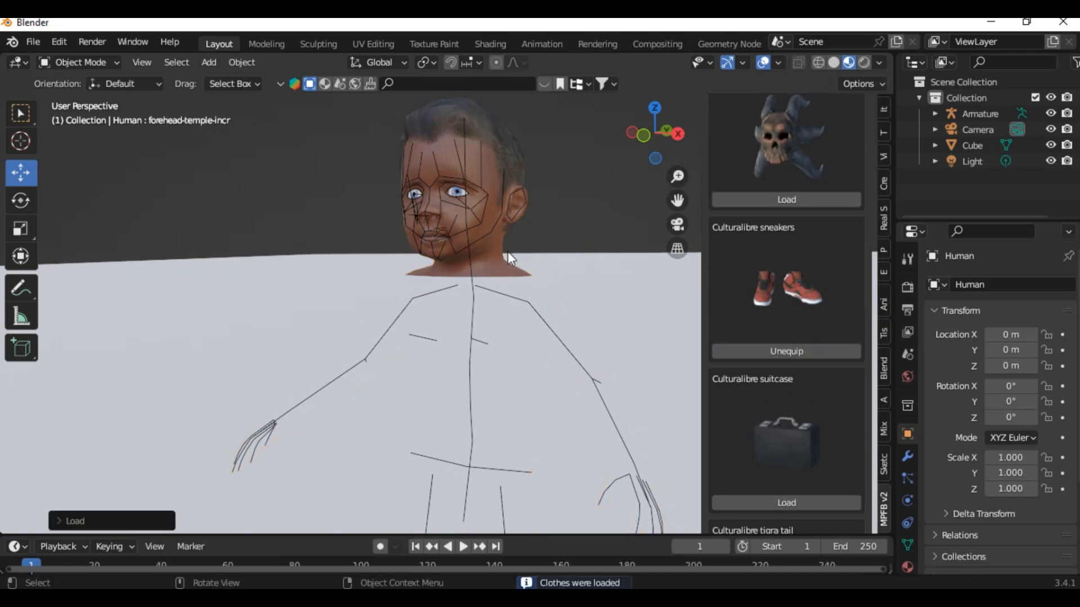
Filter the assets by "shi" and load the Toigo basic tucked t-shirt onto the human
click(508, 251)
scroll(871, 147, up, 20)
click(781, 420)
text(sh)
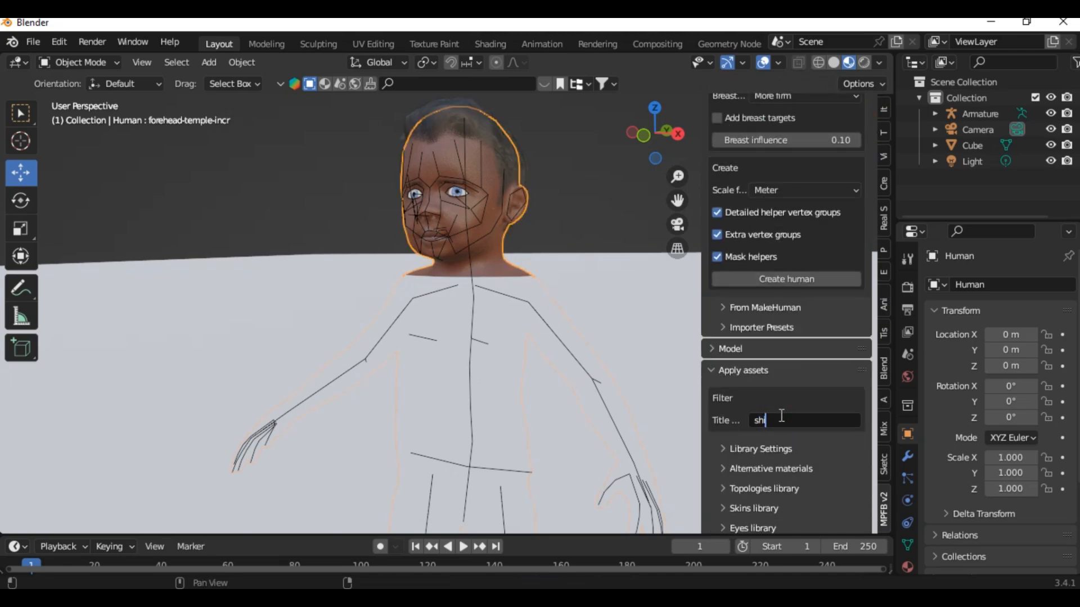
key(Return)
scroll(788, 397, down, 15)
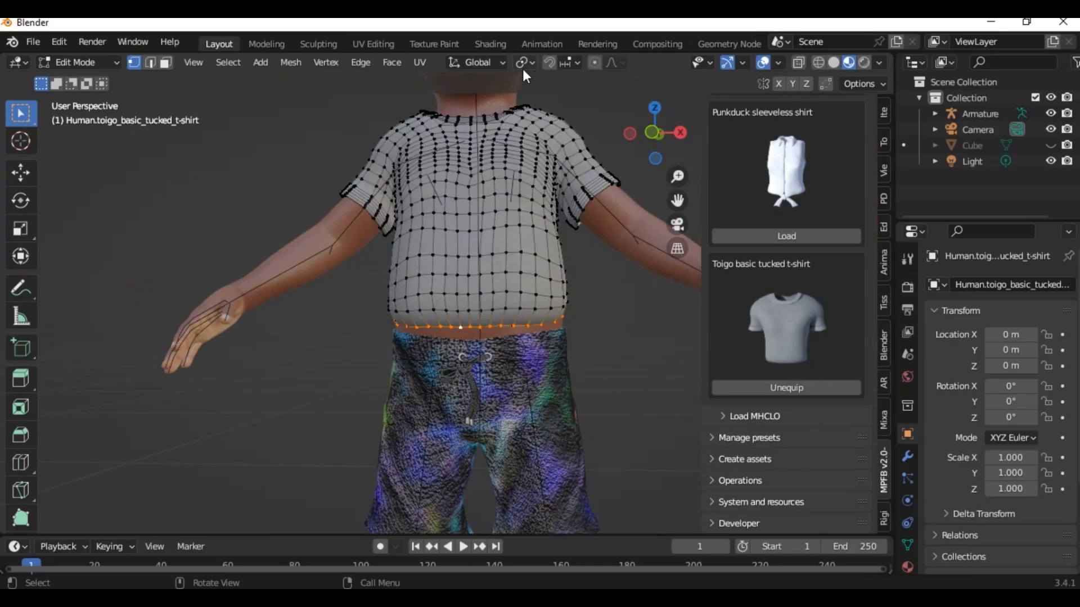
Enable proportional editing and move the t-shirt's bottom edge vertices to adjust the hem above the shorts
click(595, 63)
click(616, 62)
click(551, 93)
key(g)
click(431, 306)
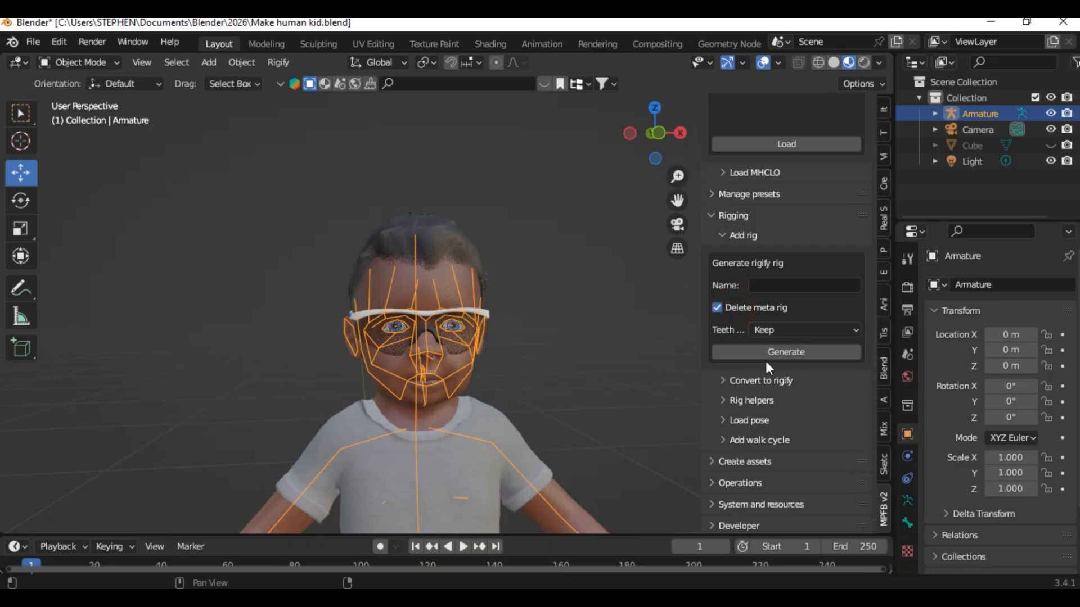
Generate the Rigify rig from the armature, deleting the meta rig and keeping the teeth setting at Keep
click(768, 353)
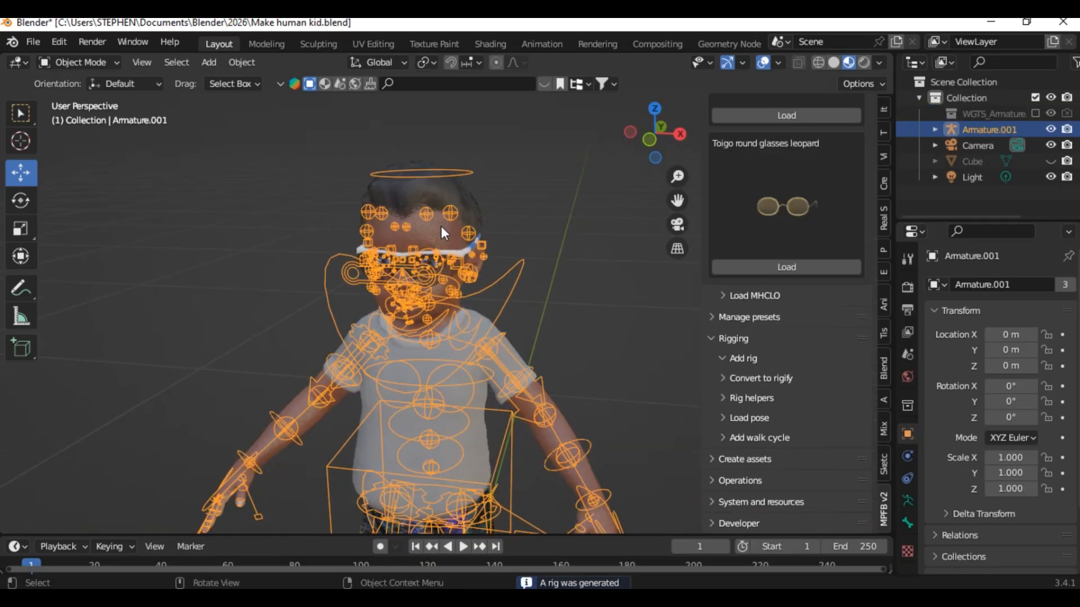
click(456, 267)
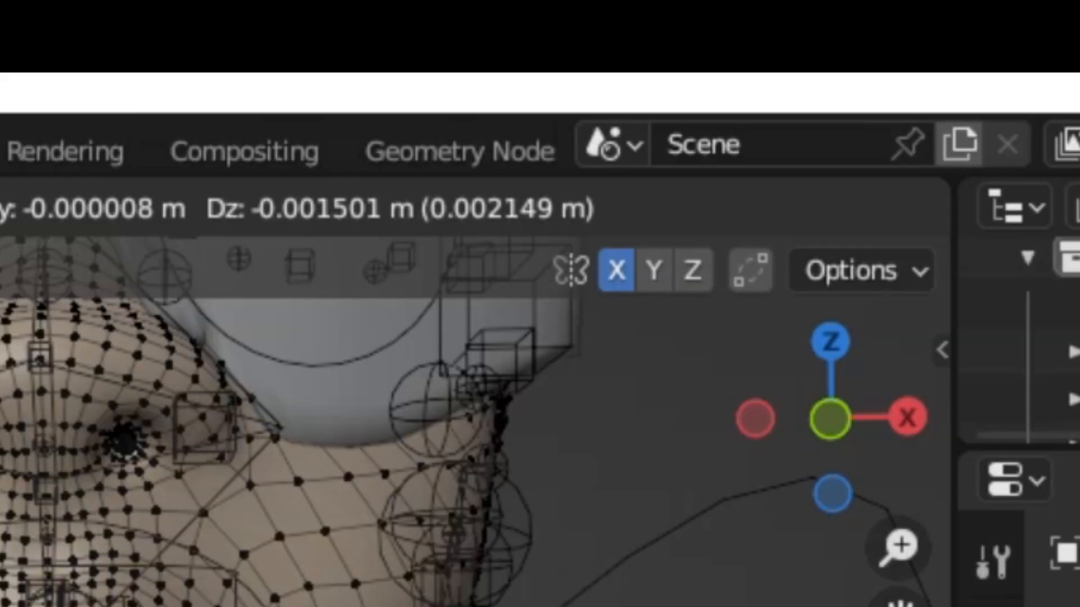
Reshape the human's lower cheeks and jaw with proportional editing, save the file and return to Object Mode
click(666, 315)
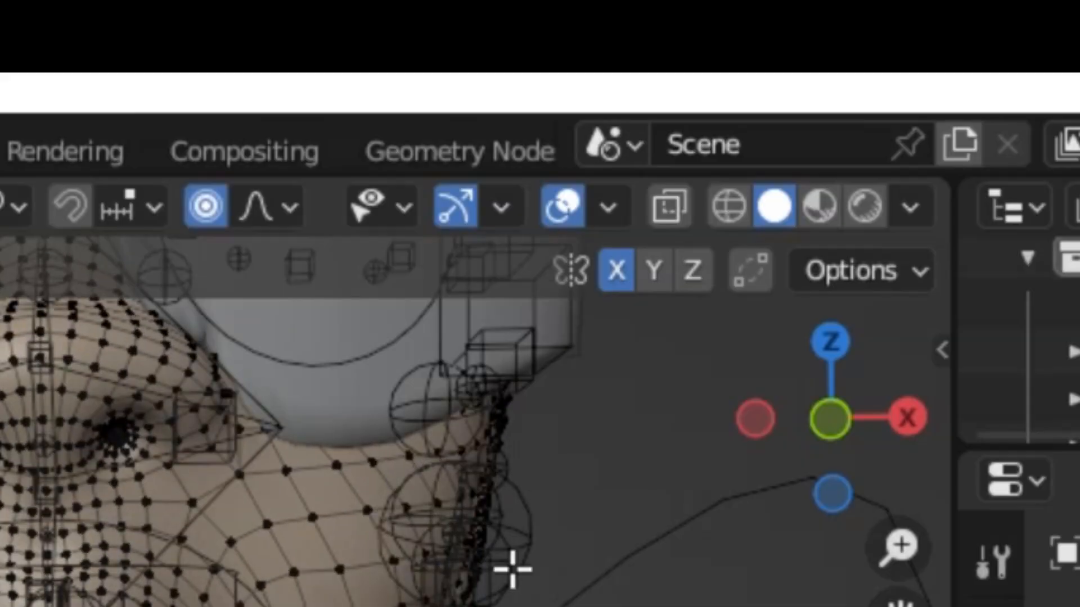
key(g)
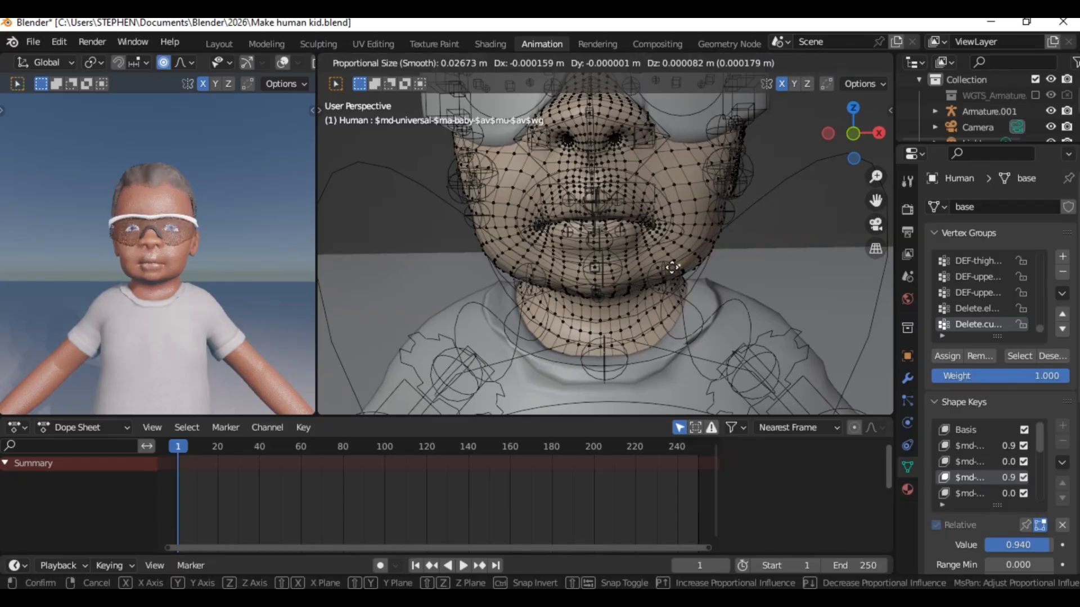
key(ctrl+s)
click(247, 62)
click(283, 62)
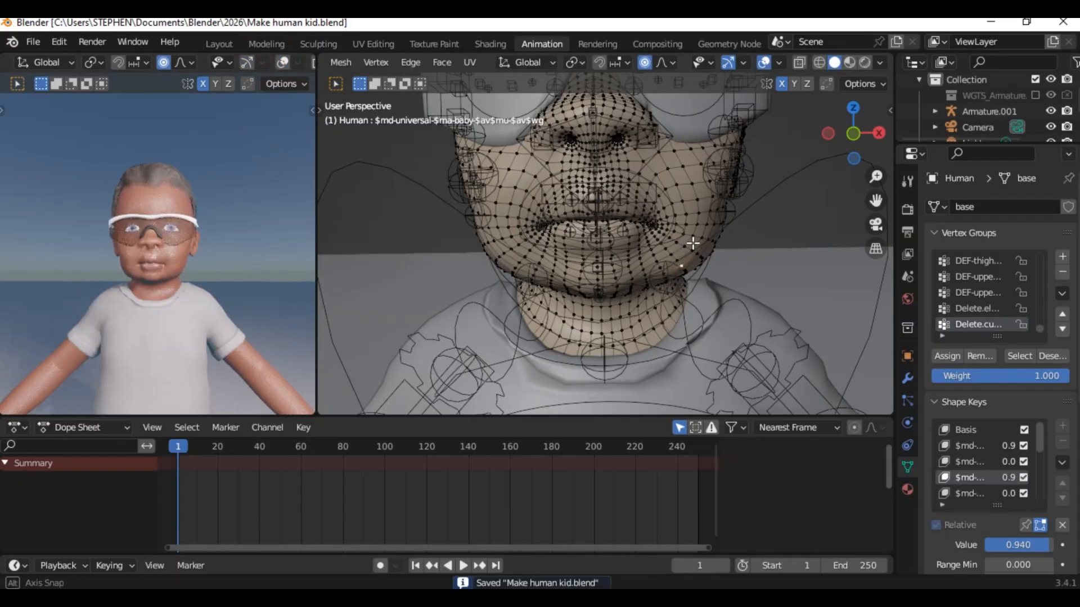
middle_drag(782, 262, 763, 282)
click(683, 265)
key(Tab)
Reshape the upper part of the hair mesh by moving its vertices in Edit Mode
scroll(653, 163, down, 4)
click(653, 164)
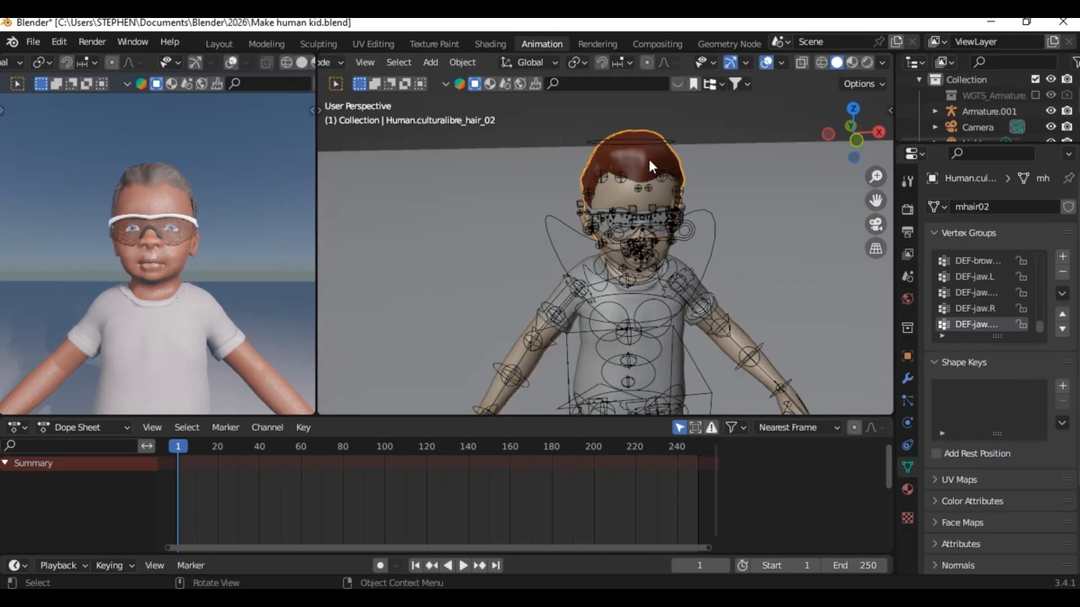
key(Tab)
click(647, 157)
key(g)
click(664, 132)
middle_drag(664, 132, 713, 270)
key(Tab)
Open the human's face mesh in Edit Mode and pick vertices just above the upper lip
scroll(714, 299, up, 2)
click(609, 186)
key(Tab)
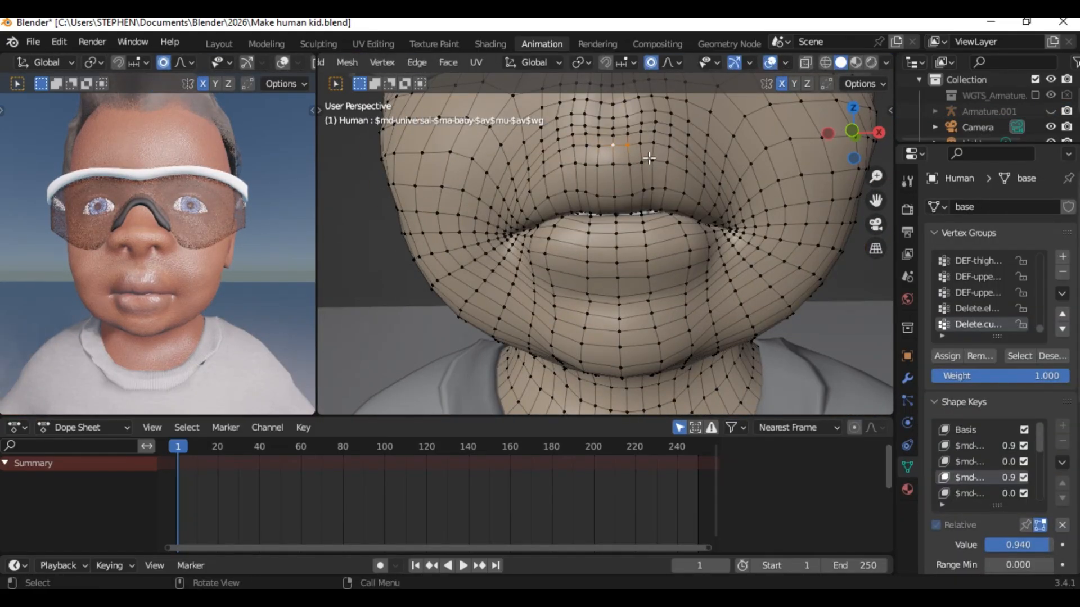
click(646, 159)
scroll(618, 232, down, 2)
Adjust the human's mouth targets in MPFB, with mouth-laugh-lines-in at 0.750, and save the file
scroll(618, 232, down, 3)
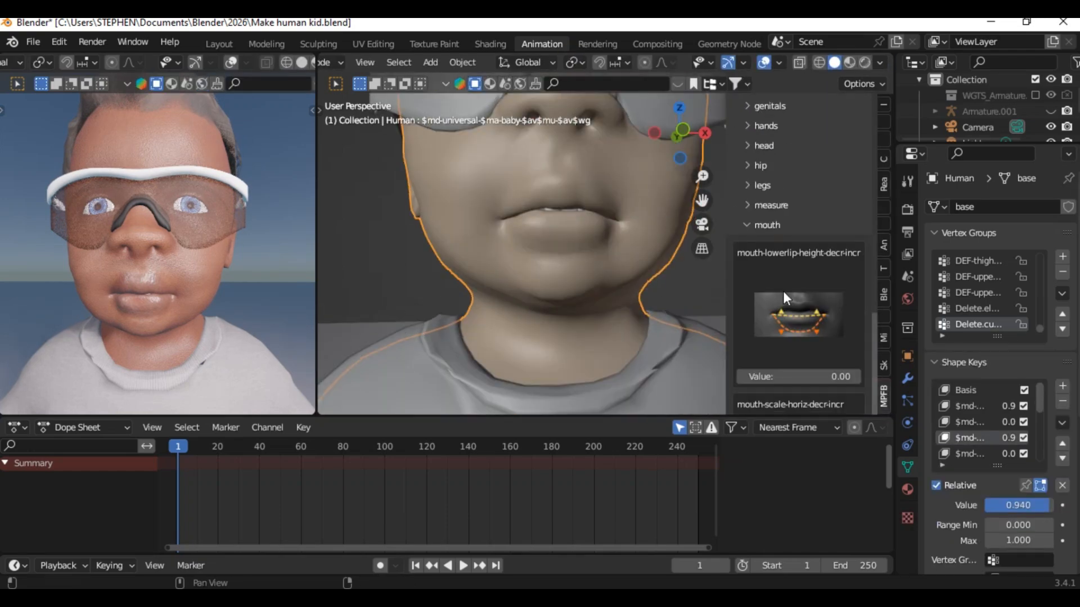
scroll(799, 253, down, 4)
click(742, 282)
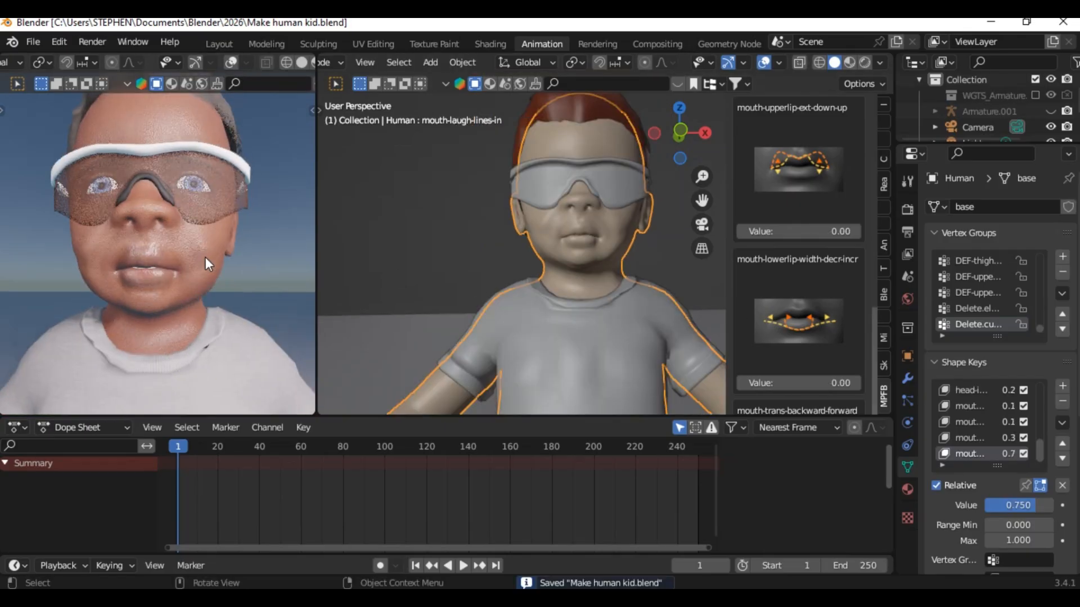
click(855, 273)
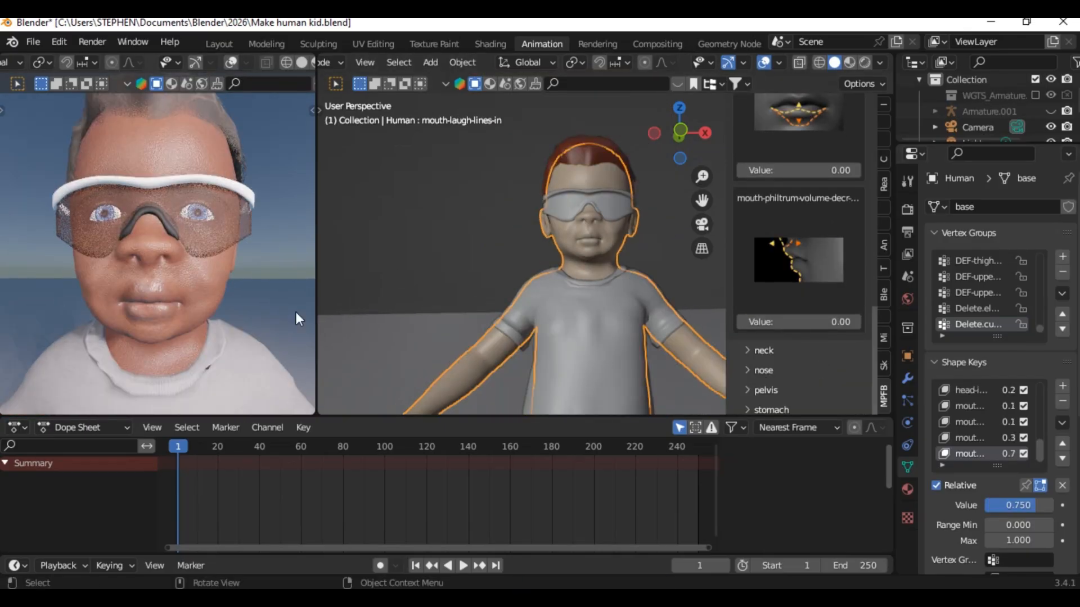
key(ctrl+s)
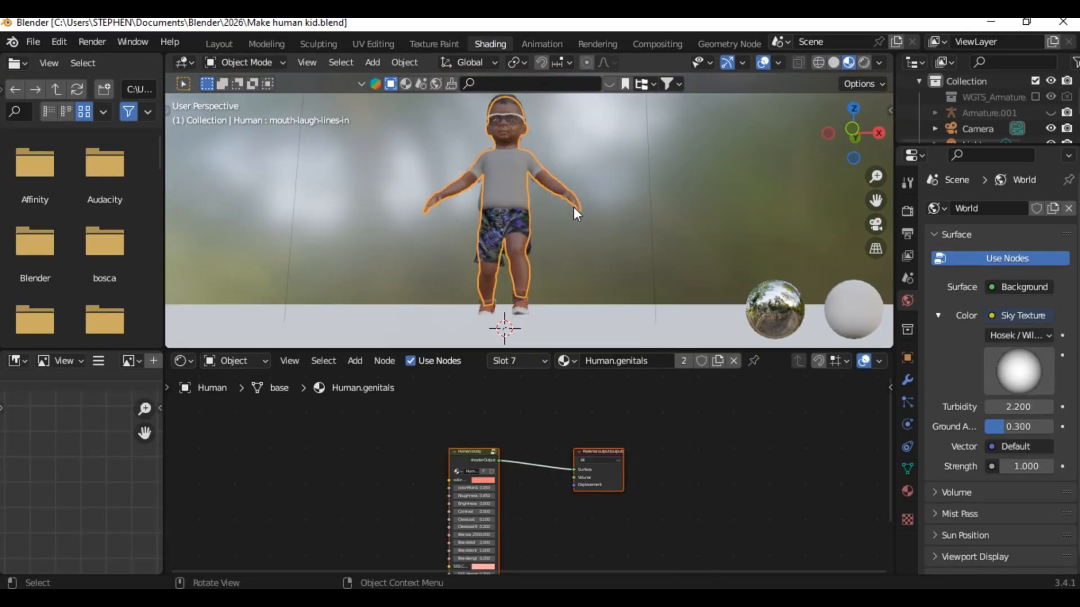
Show the Shading workspace's viewport in Rendered shading with the child's upper body in view
scroll(574, 207, up, 8)
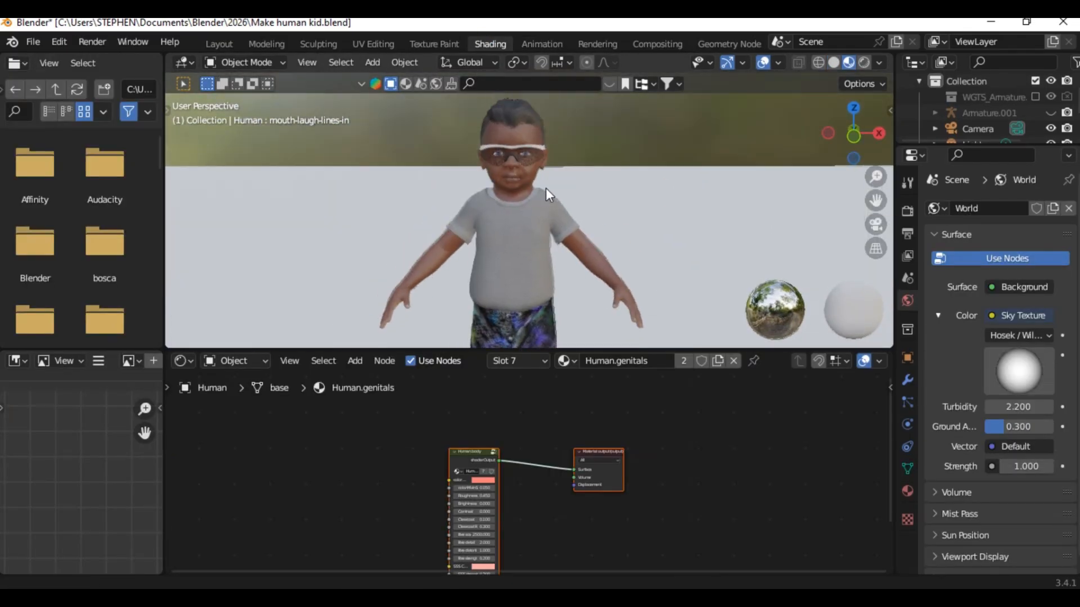
scroll(554, 138, down, 8)
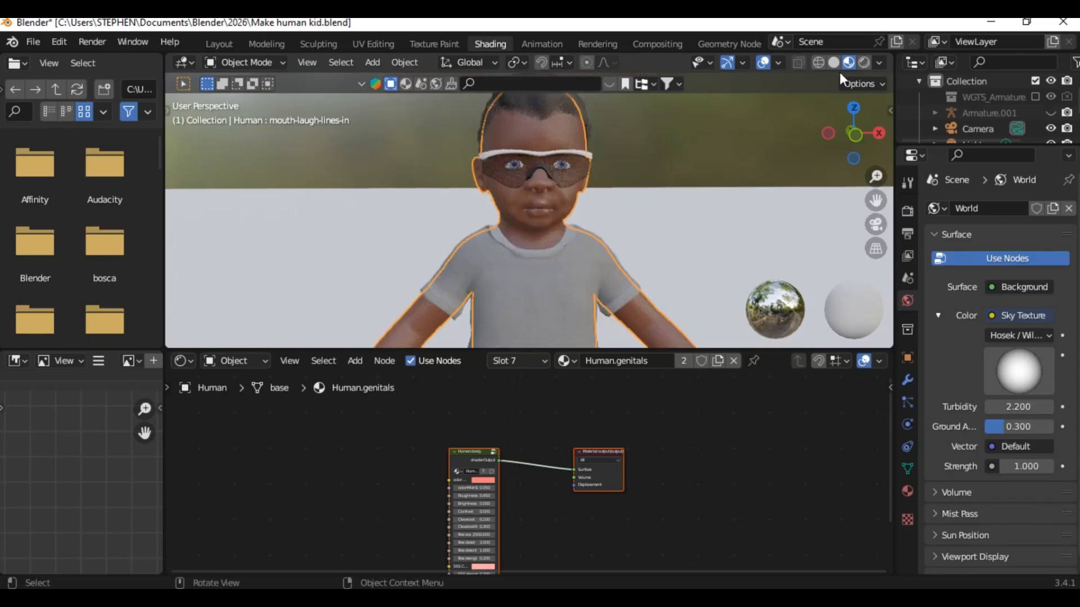
click(863, 62)
click(906, 337)
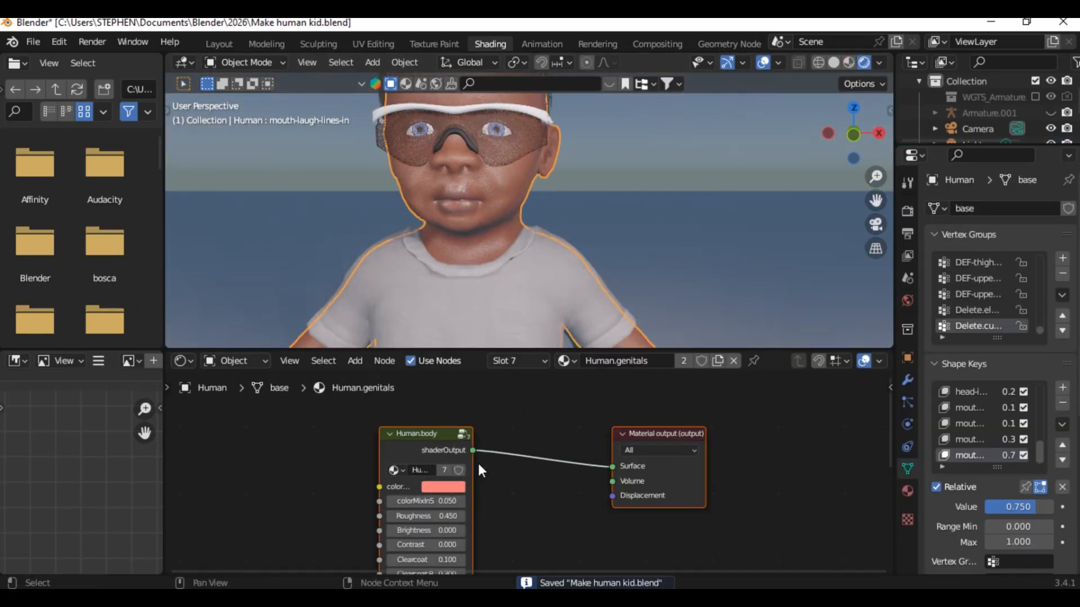
Open the Human.body node group of the skin material and examine the rendered face up close
click(462, 432)
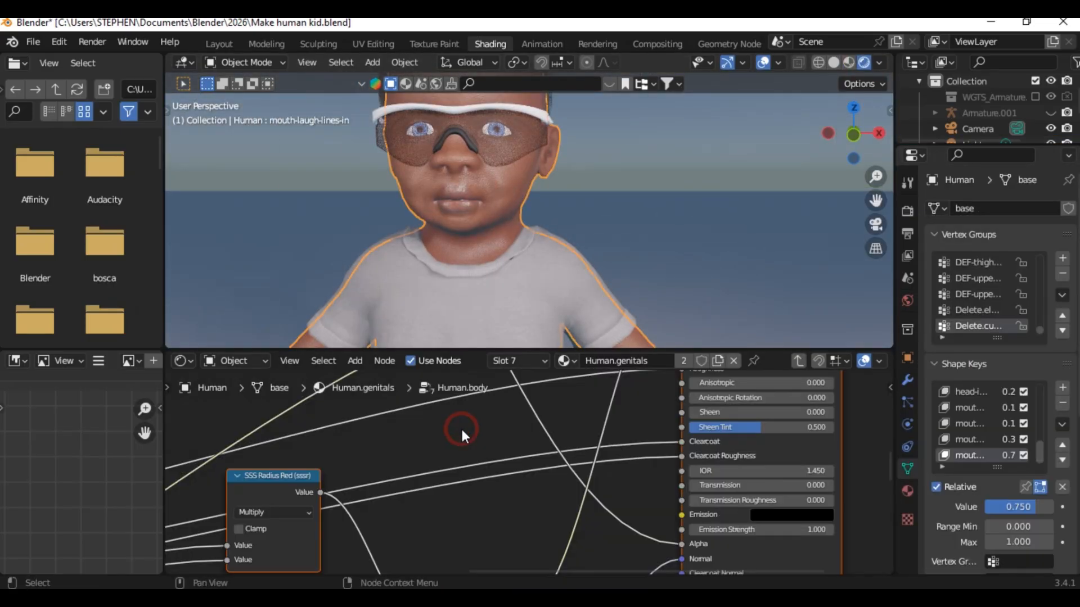
scroll(592, 163, down, 6)
scroll(615, 150, up, 5)
middle_drag(579, 219, 529, 259)
scroll(533, 214, up, 5)
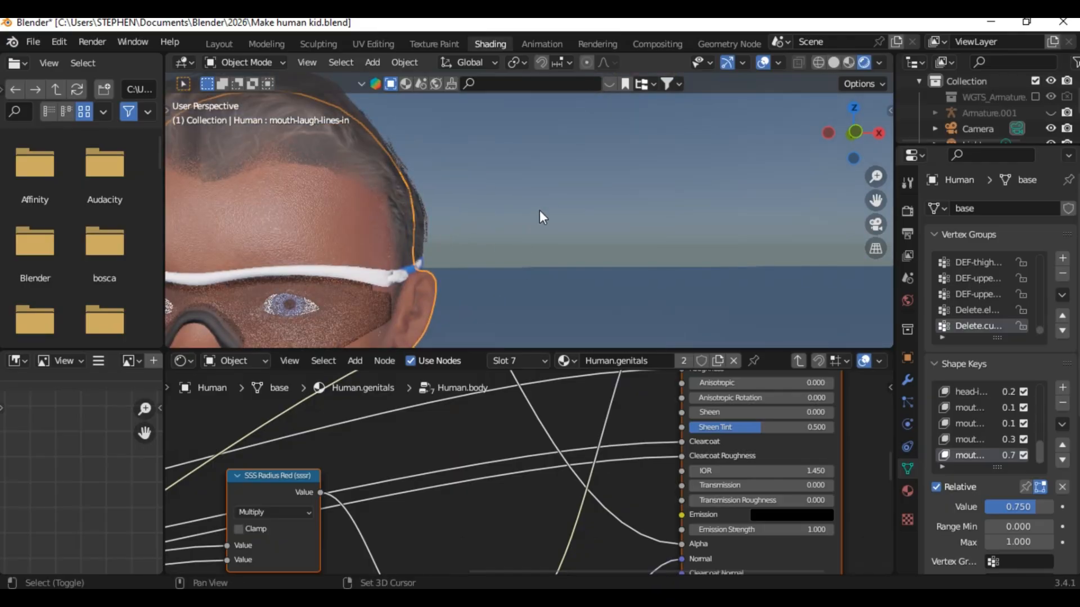
scroll(539, 210, down, 2)
scroll(484, 470, down, 3)
scroll(484, 471, up, 4)
Set the Specular of the skin's shader in the Human.body group to 0.059 and save the file
middle_drag(528, 473, 618, 506)
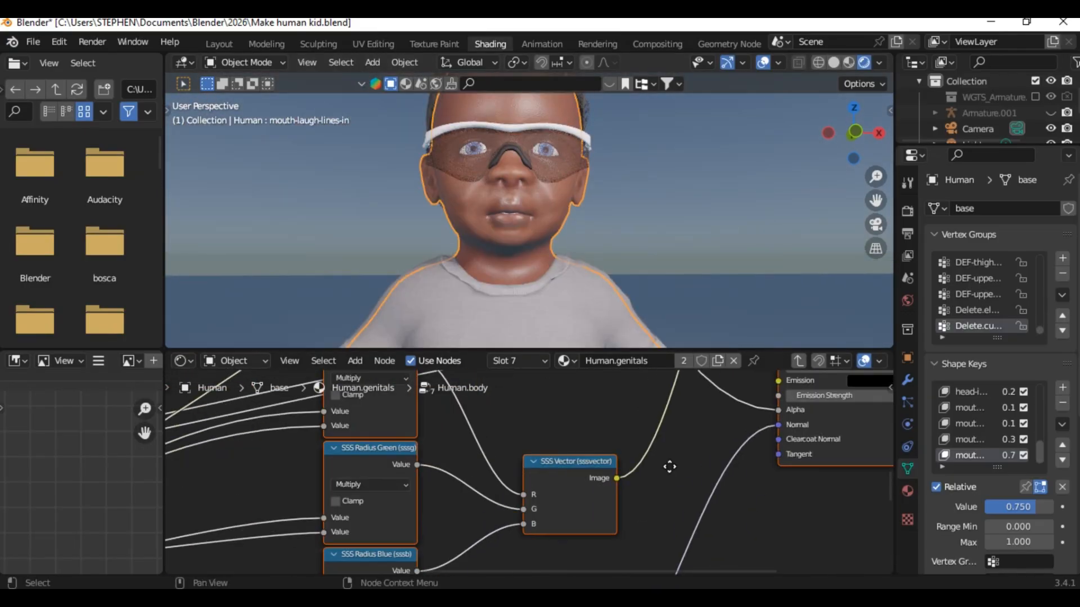
scroll(605, 437, up, 3)
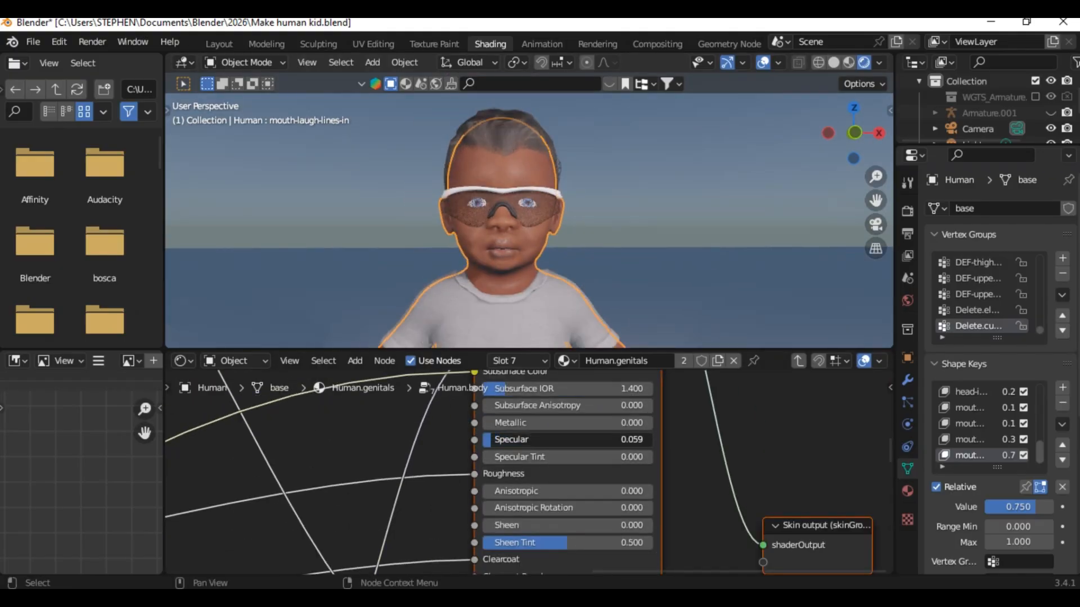
scroll(529, 225, up, 2)
middle_drag(506, 450, 493, 487)
key(ctrl+s)
Refine the sunglasses' material, with the Principled BSDF's Metallic at 0.150, Specular at 0.618 and Roughness at 0.695
click(530, 233)
middle_drag(703, 478, 774, 528)
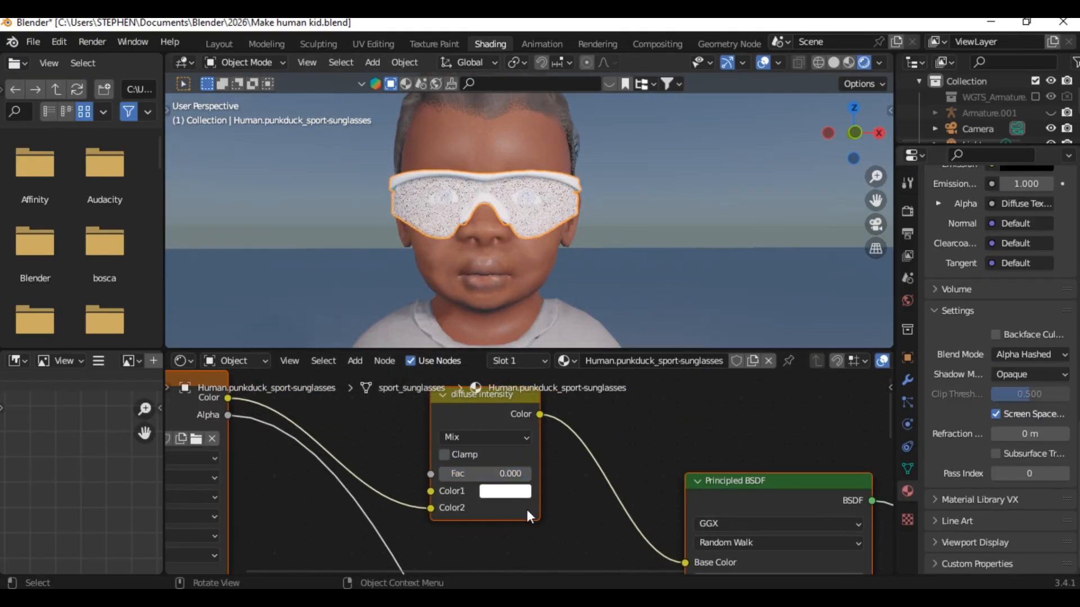
click(483, 436)
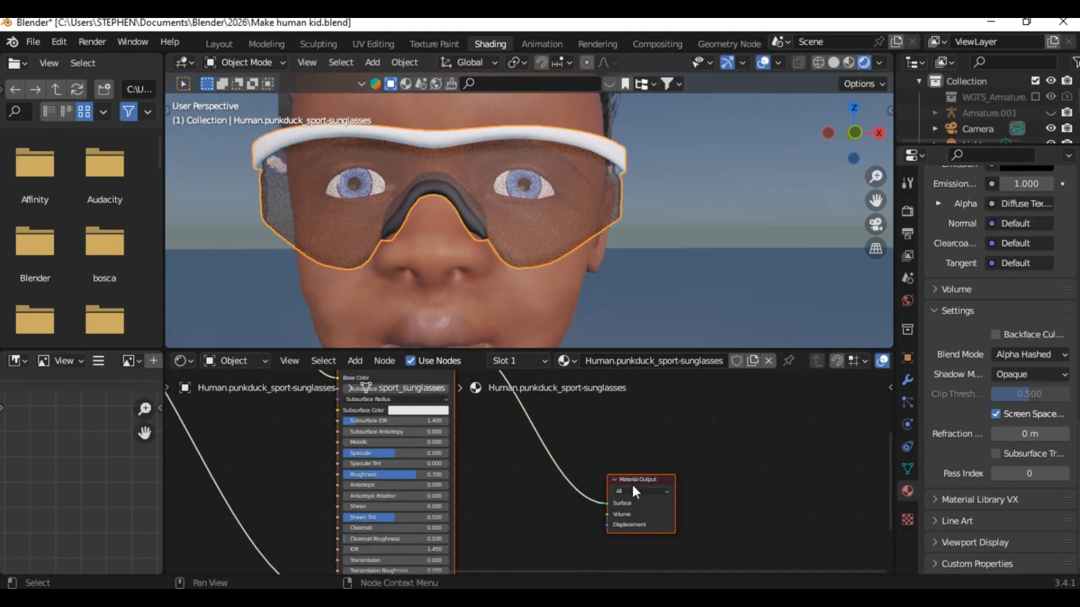
key(shift+a)
mouse_move(484, 460)
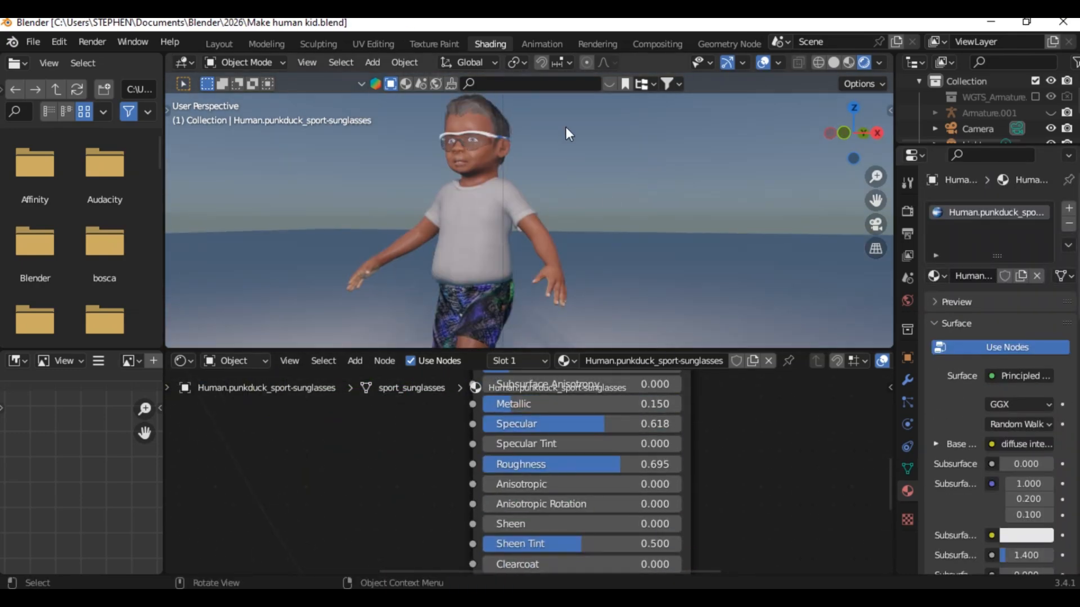
Pose the child's rig in the Animation workspace, lowering both arms beside the body with the hand_ik.L and hand_ik.R controls
click(542, 44)
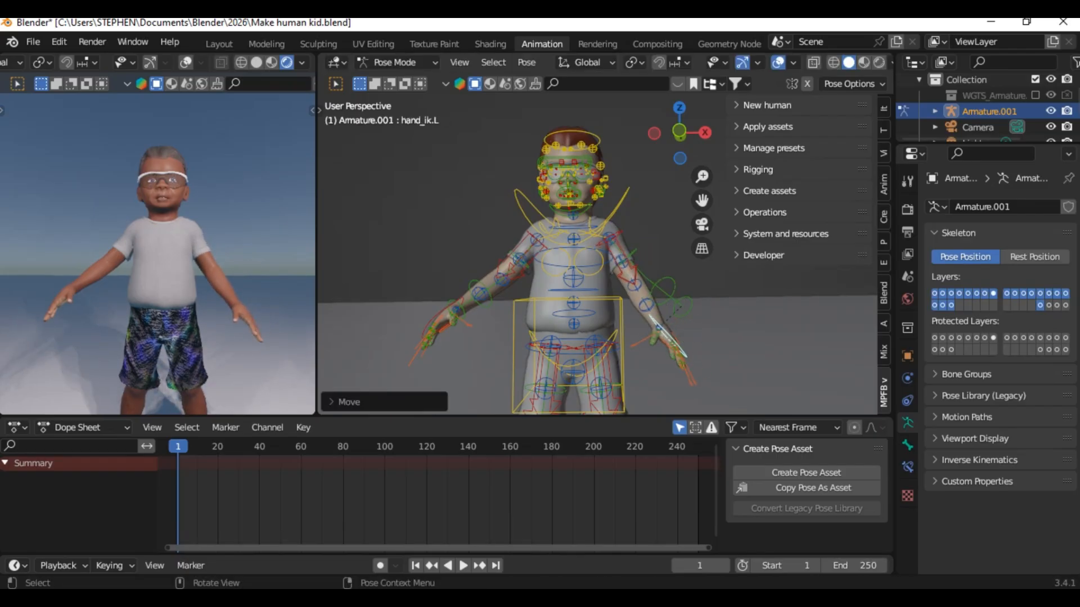
key(r)
middle_drag(782, 293, 817, 306)
click(653, 292)
middle_drag(472, 264, 428, 248)
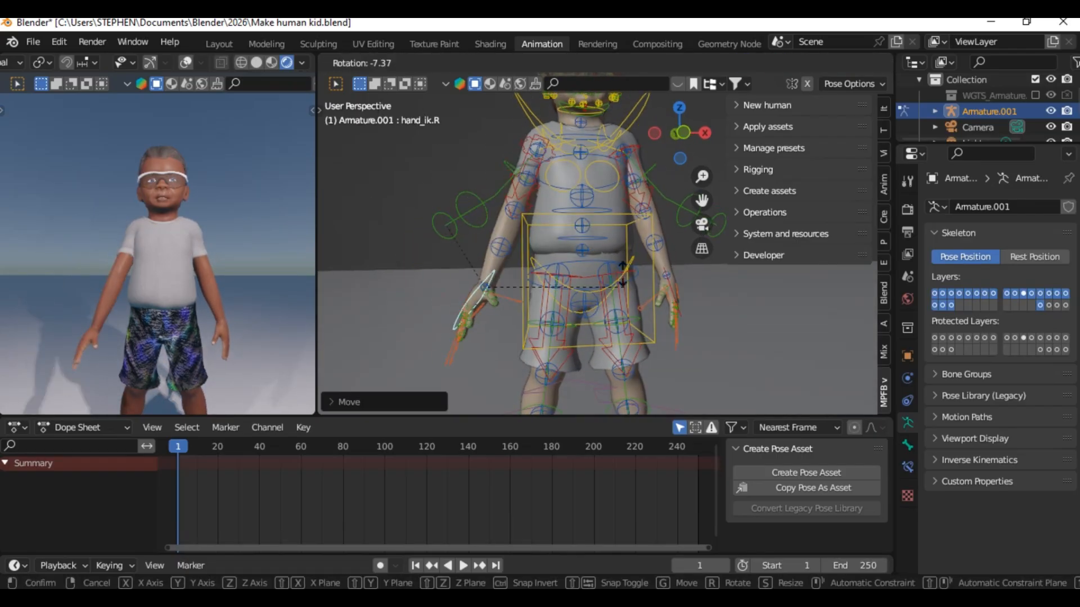
middle_drag(623, 276, 562, 315)
click(672, 321)
key(g)
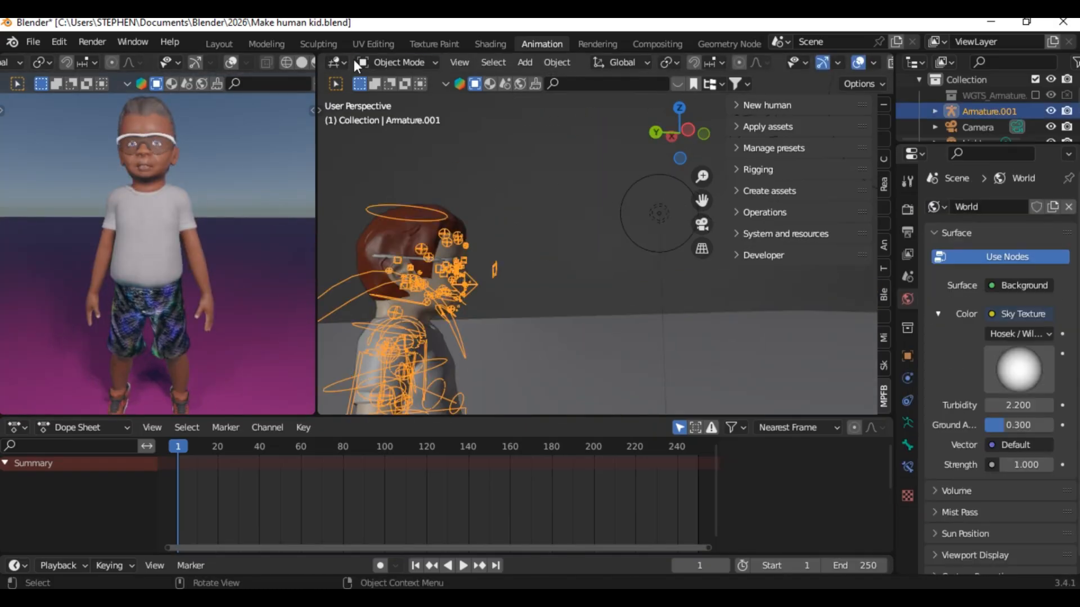
click(540, 187)
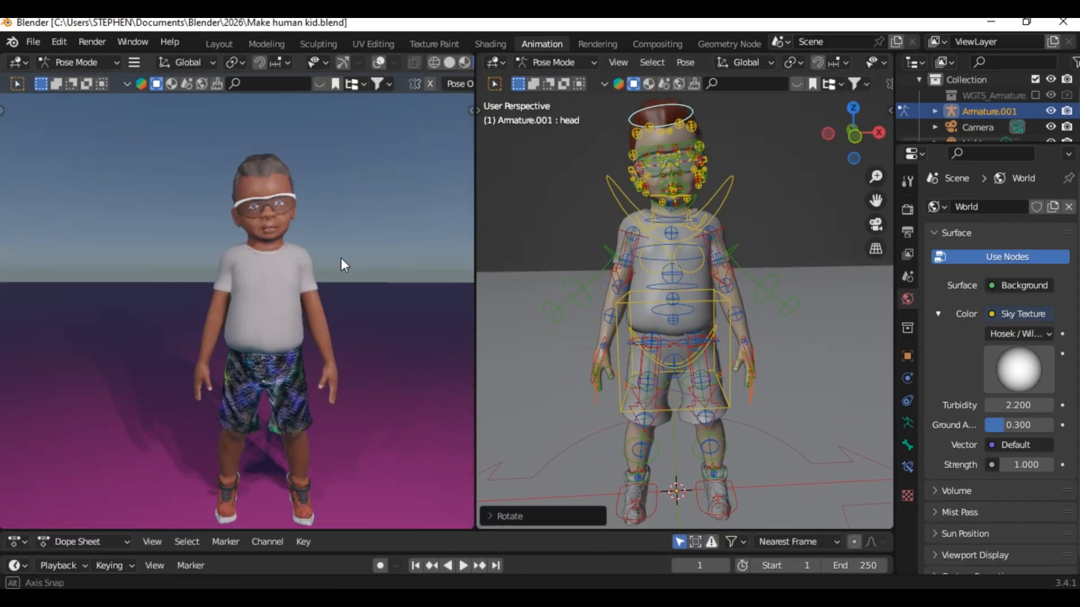
Display the posing viewport's solid shading with Studio lighting and Random object colors
middle_drag(341, 257, 315, 253)
shift+middle_drag(650, 302, 646, 336)
scroll(787, 62, down, 5)
click(880, 63)
click(865, 139)
click(865, 176)
click(726, 303)
click(811, 139)
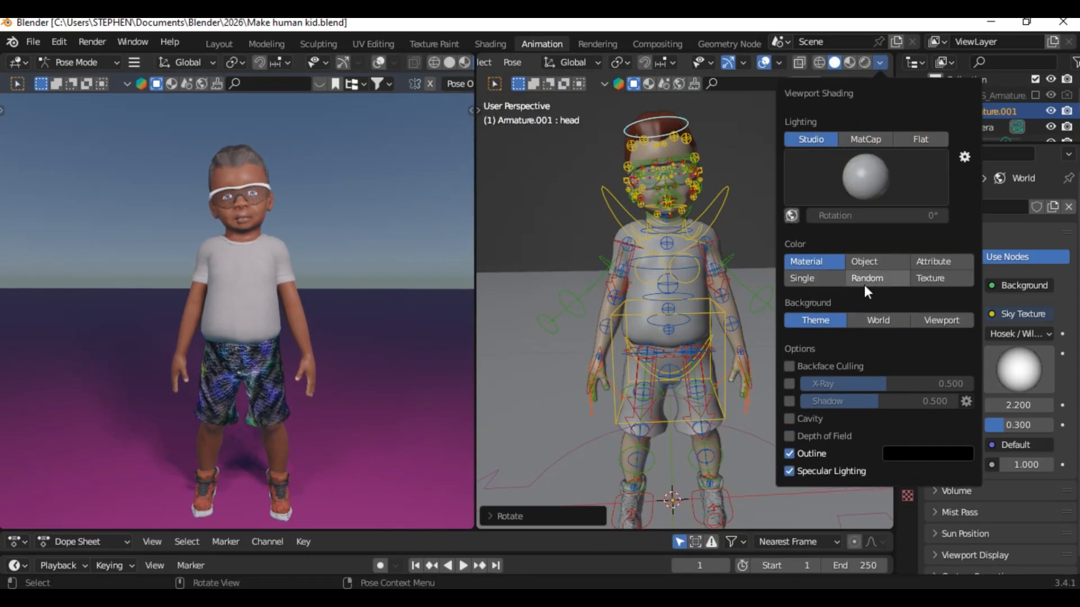
click(864, 281)
Set the viewport subdivision level of the sneakers to 1 and save the file
key(ctrl+s)
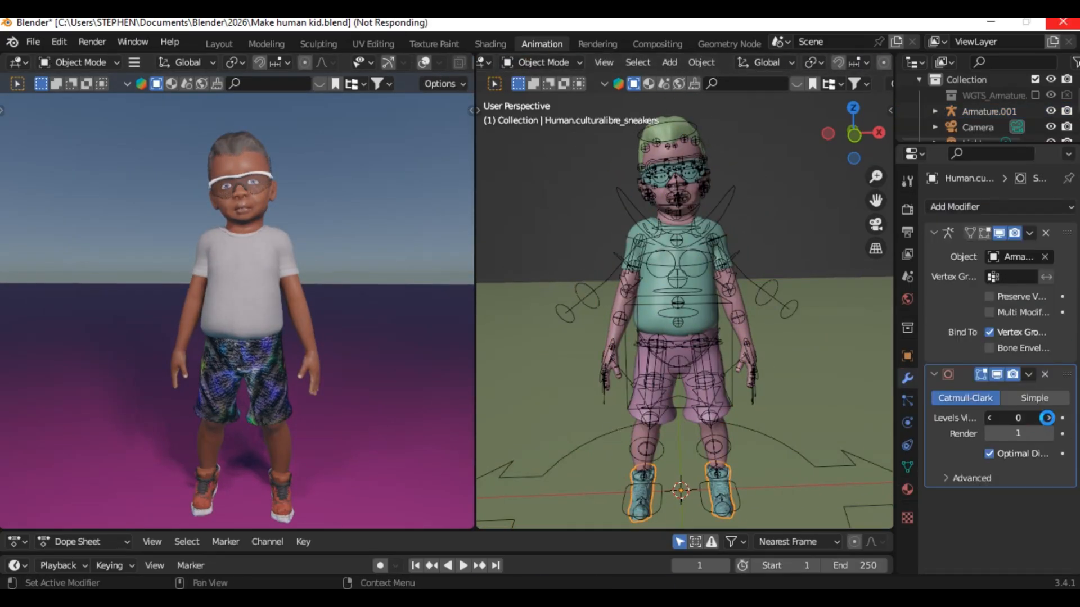
key(ctrl+s)
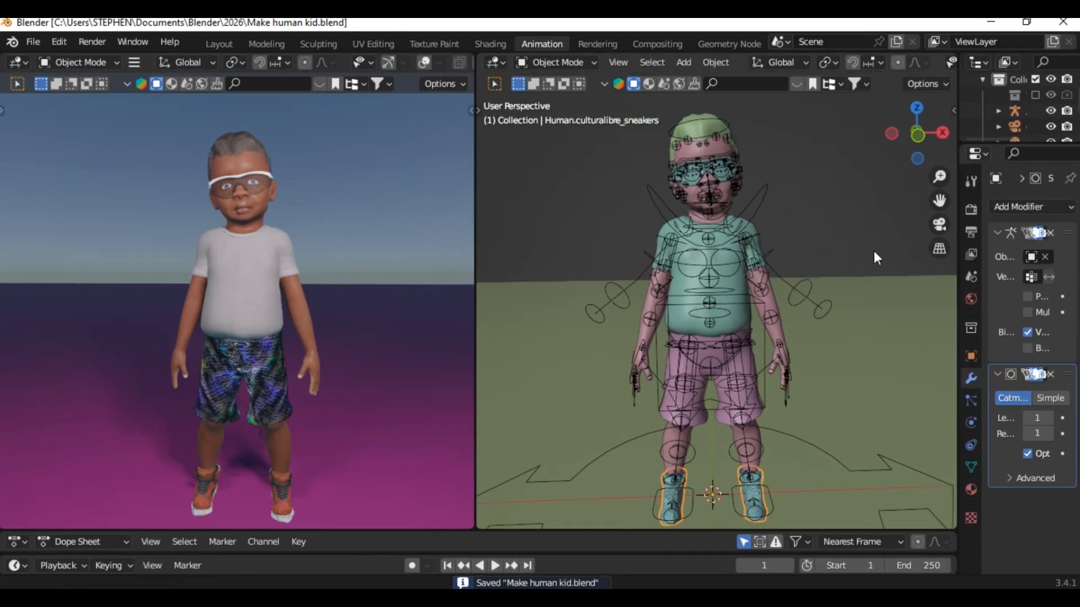
click(585, 313)
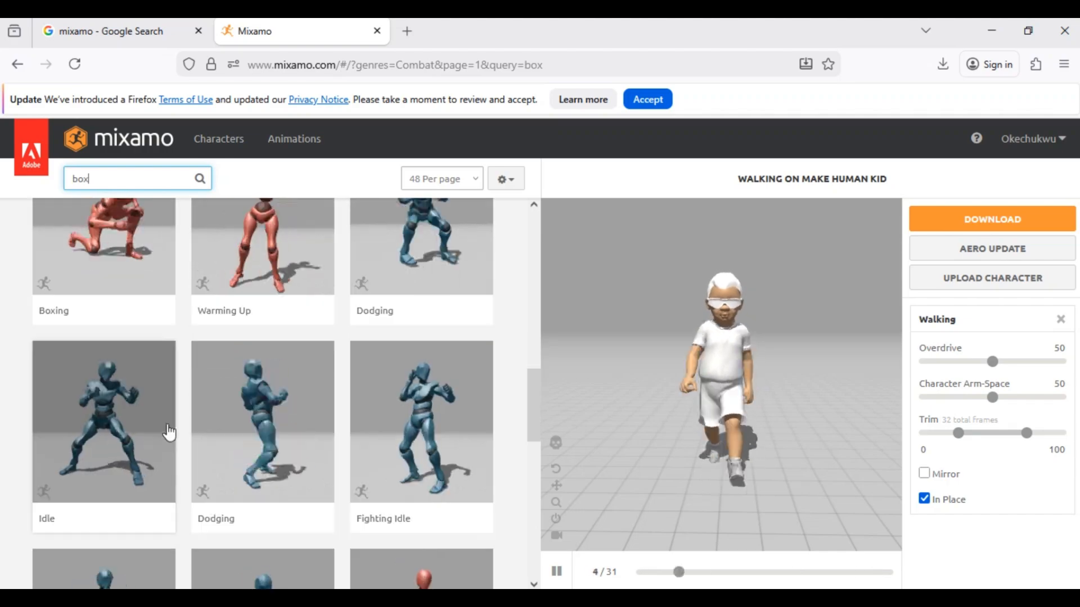
On Mixamo, search the Combat animations for "box" and apply a Boxing animation to the Make Human Kid character
key(Return)
click(132, 441)
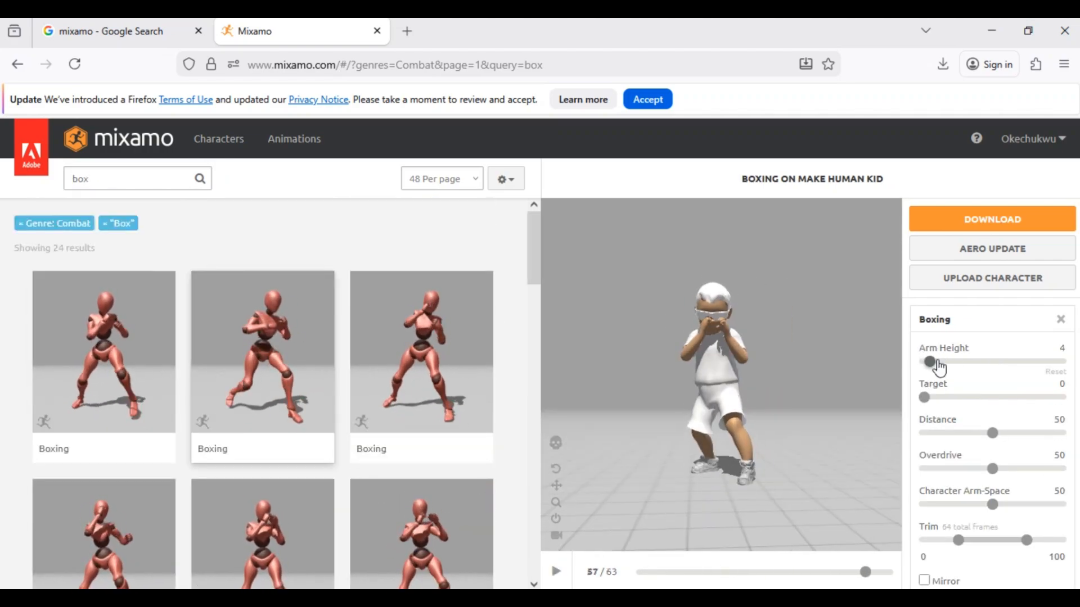
Set the Boxing animation's Arm Height to 37 and download it as FBX Binary without skin at 30 frames per second
drag(925, 362, 976, 362)
click(992, 219)
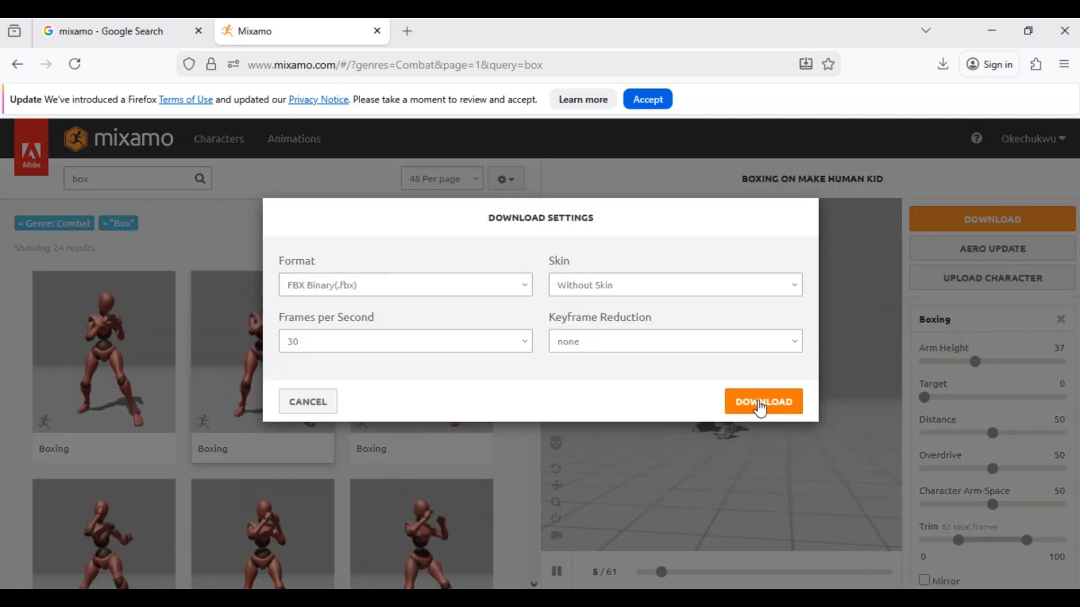
click(763, 400)
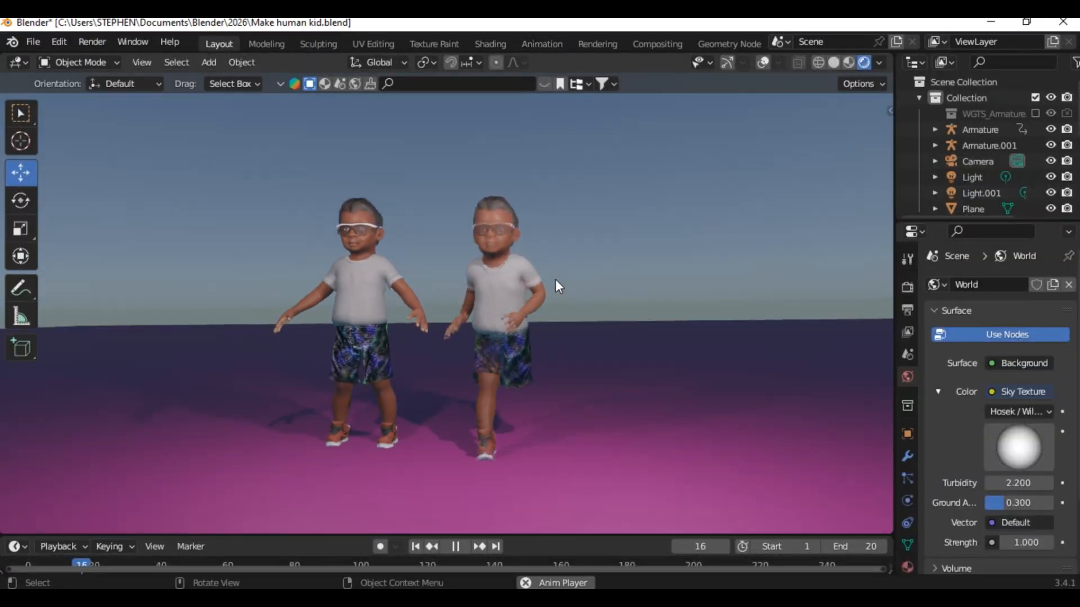
Back in Blender, save the file and play the second child's running animation while viewing both characters from different angles
key(ctrl+s)
key(space)
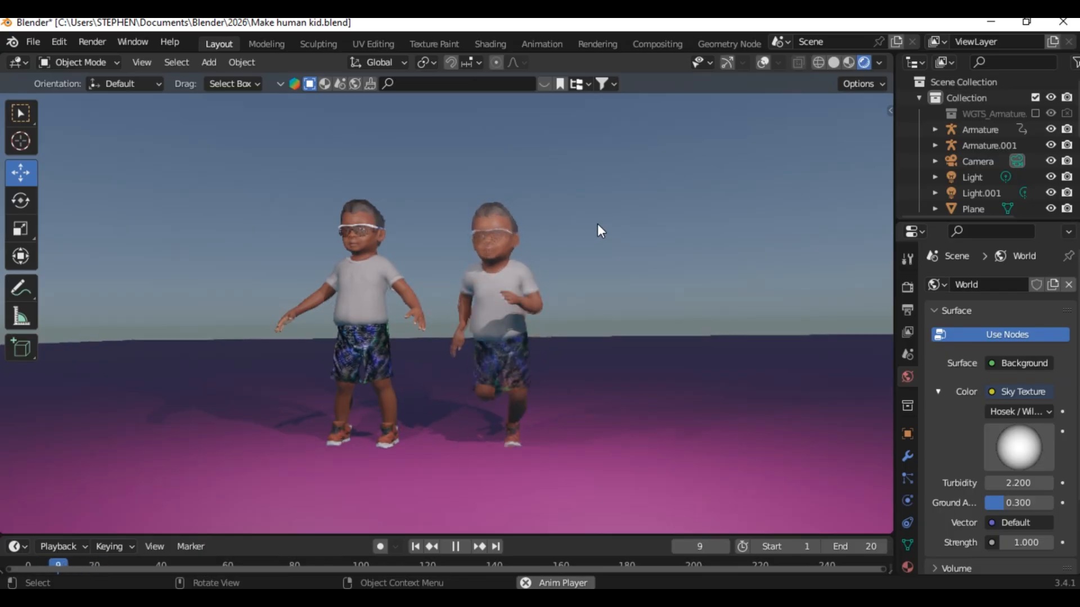
key(space)
key(ctrl+s)
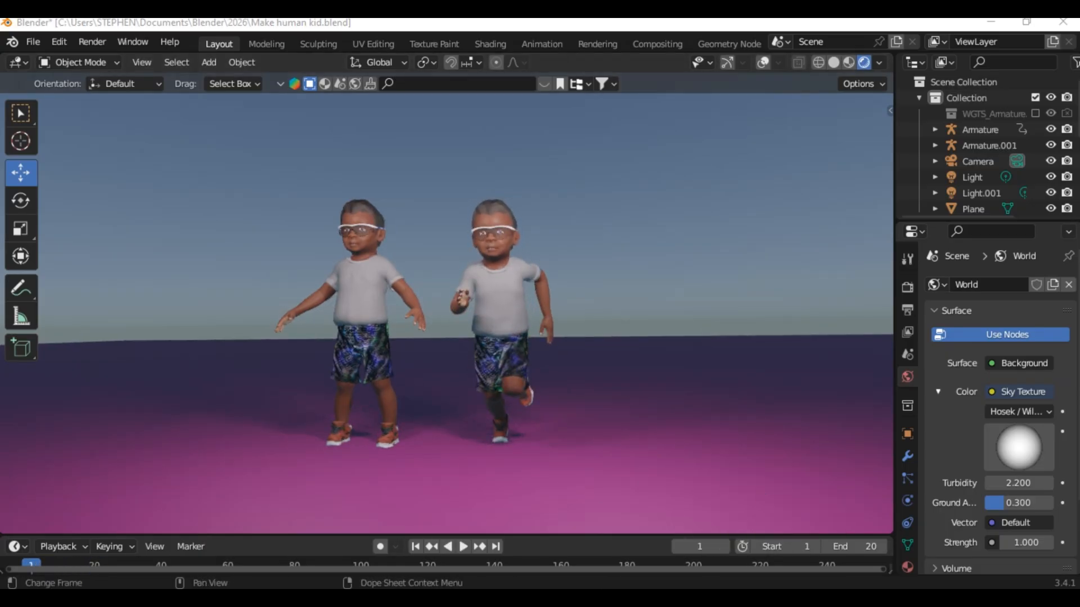
middle_drag(624, 403, 547, 300)
key(space)
mouse_move(632, 292)
middle_down()
mouse_move(492, 279)
mouse_move(626, 298)
middle_up()
key(space)
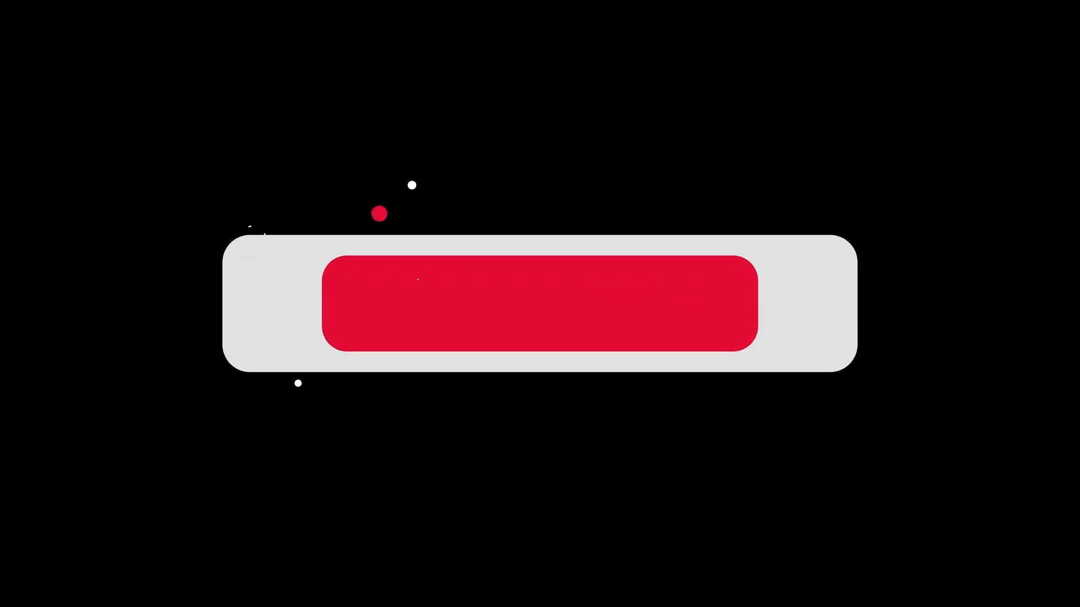